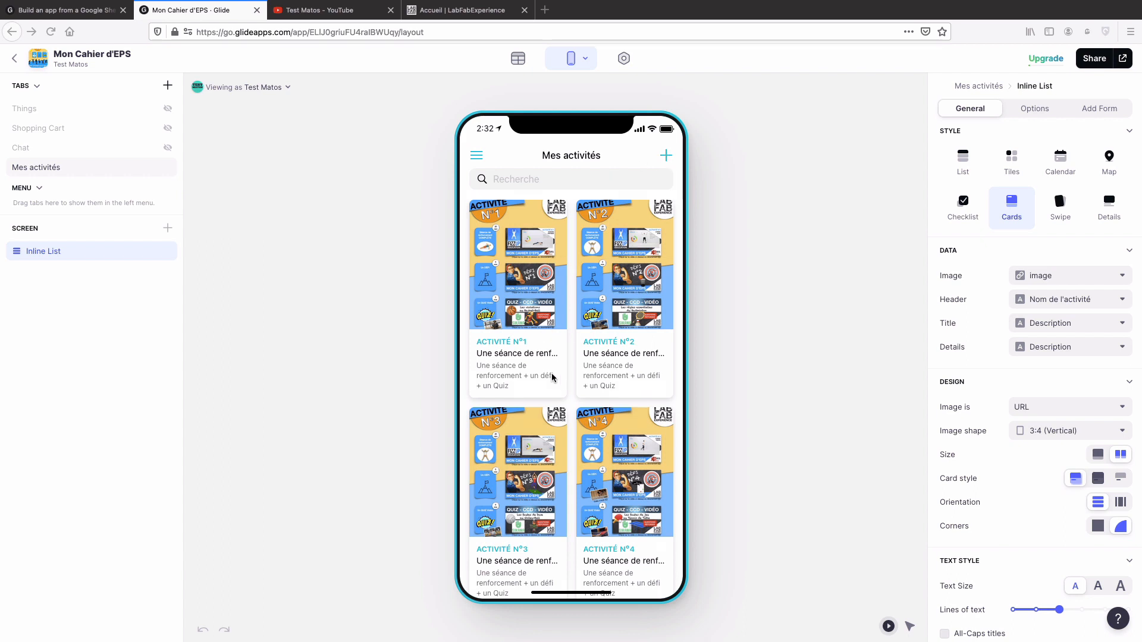
Review the Mes activités cards in the app preview and look at the new-item form without adding anything
scroll(551, 377, down, 1)
scroll(551, 377, up, 1)
scroll(551, 377, down, 1)
scroll(551, 377, up, 1)
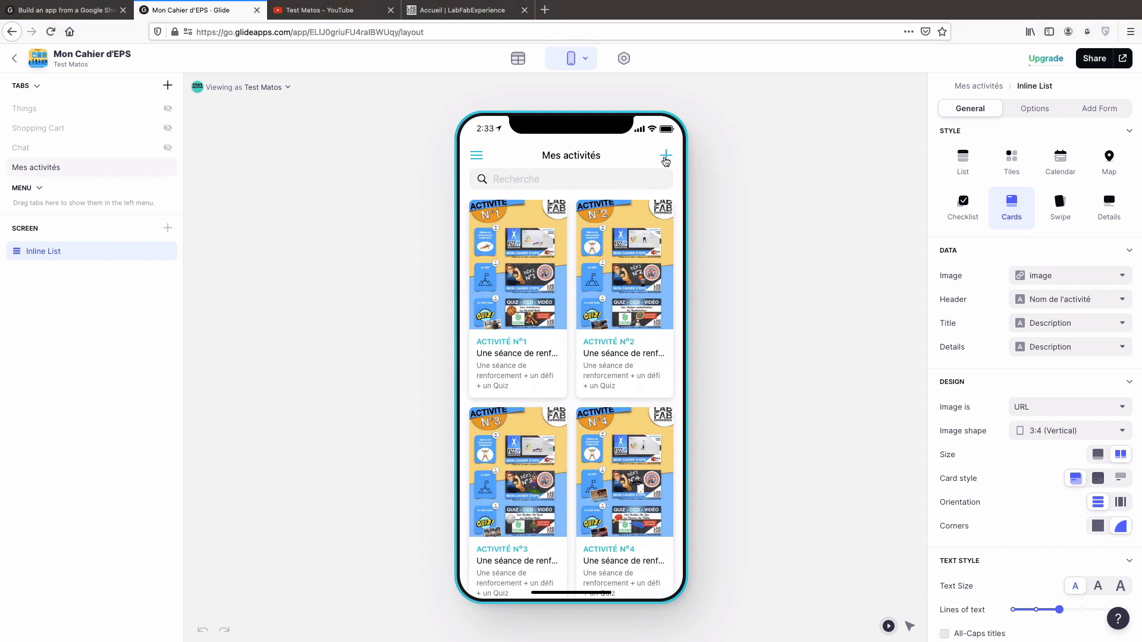
click(665, 158)
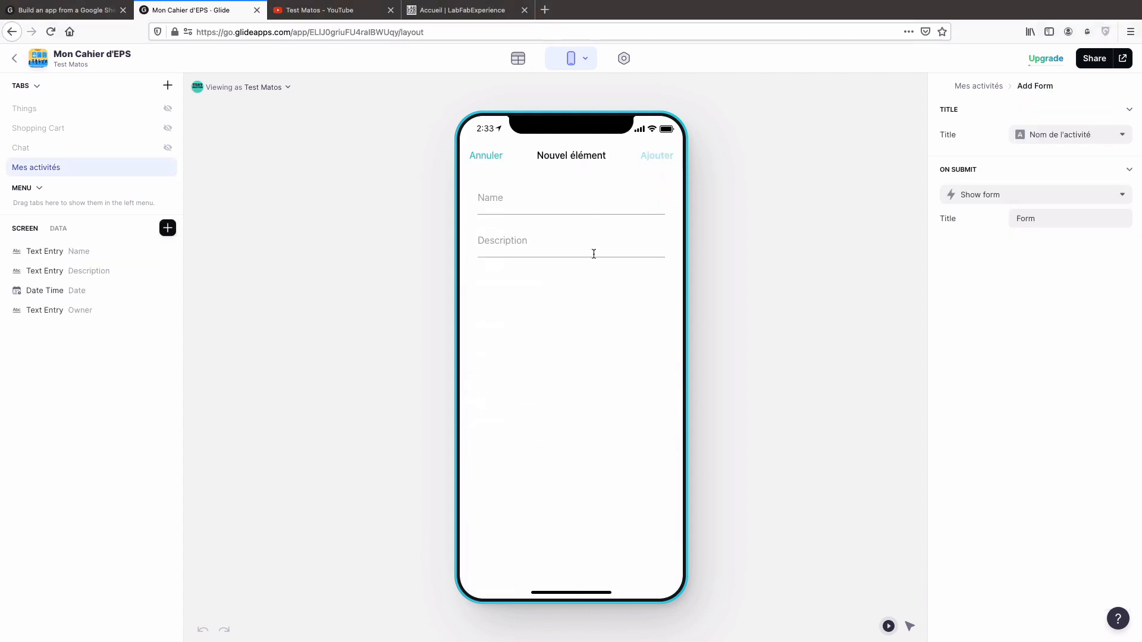
click(497, 159)
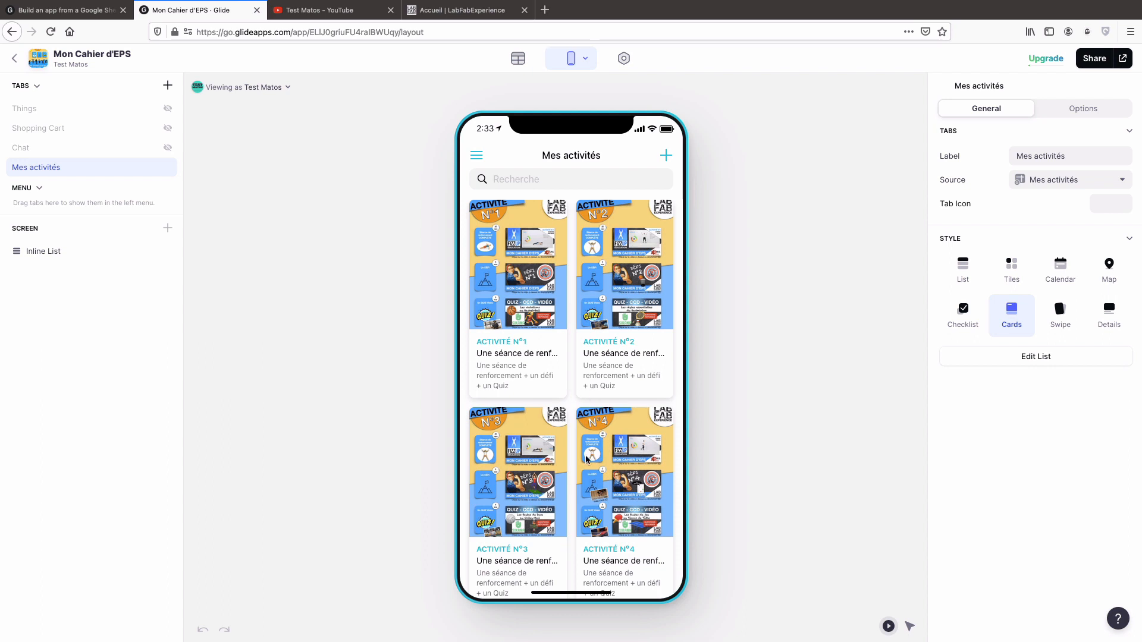
scroll(573, 399, down, 1)
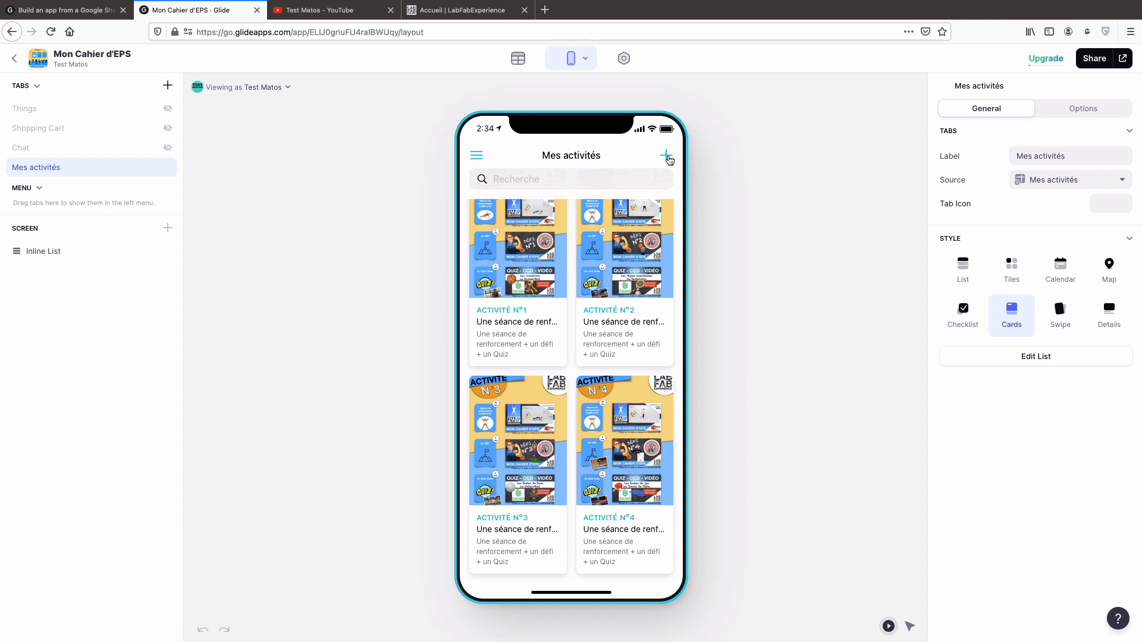
Switch to the LabFab Experience website and examine the Mon Cahier d'EPS page with its four downloadable activities
click(344, 16)
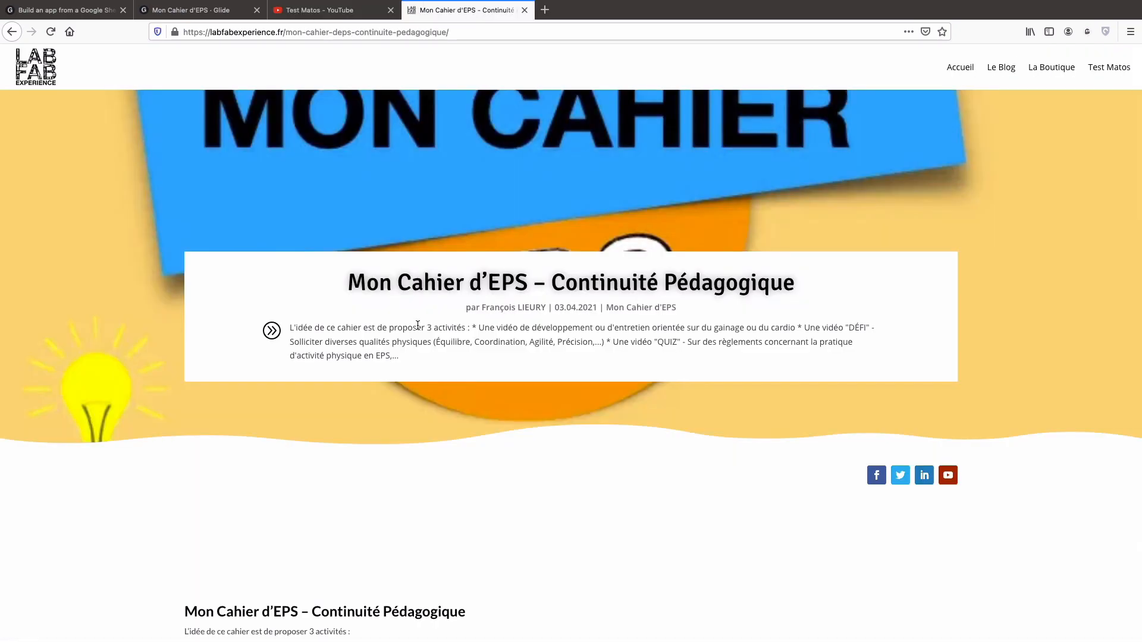
scroll(417, 324, down, 5)
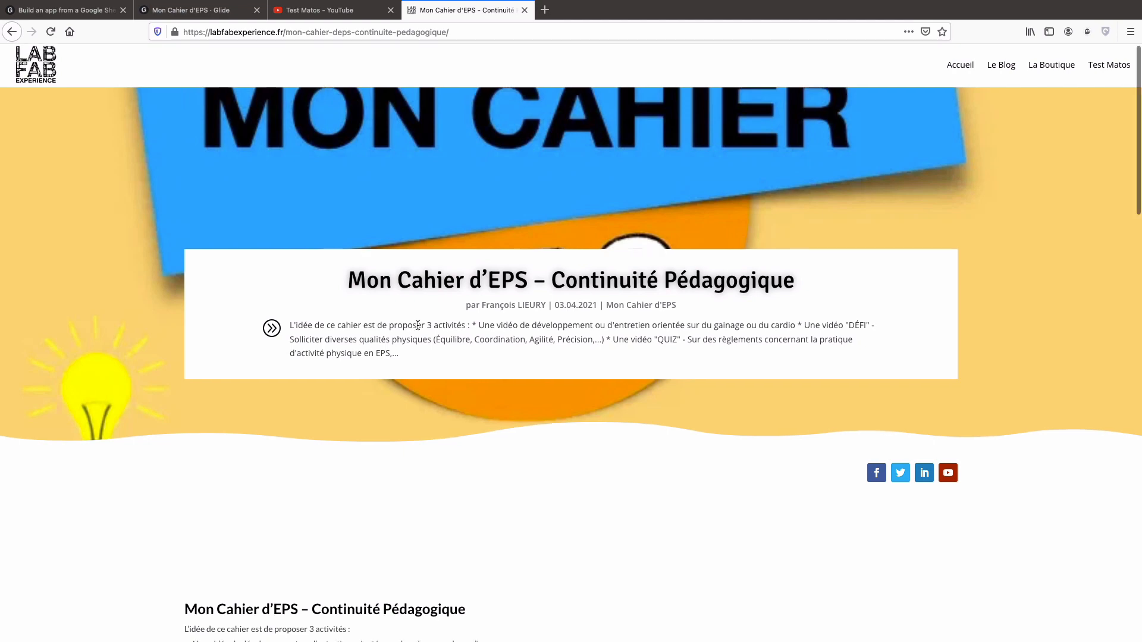
scroll(417, 325, down, 7)
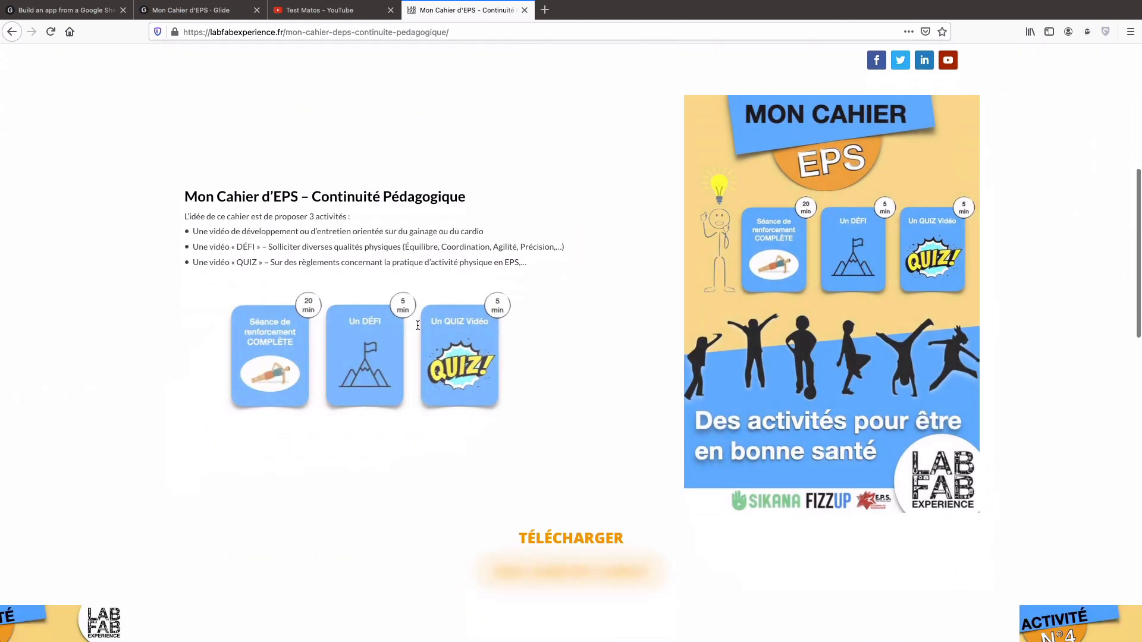
scroll(418, 327, down, 2)
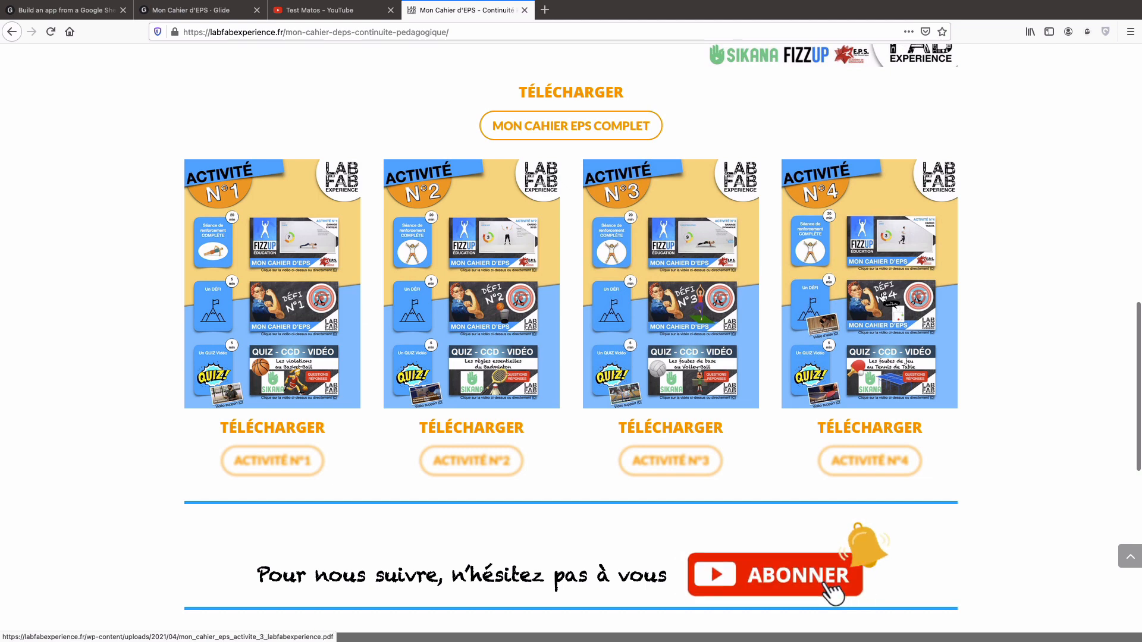
scroll(358, 329, down, 2)
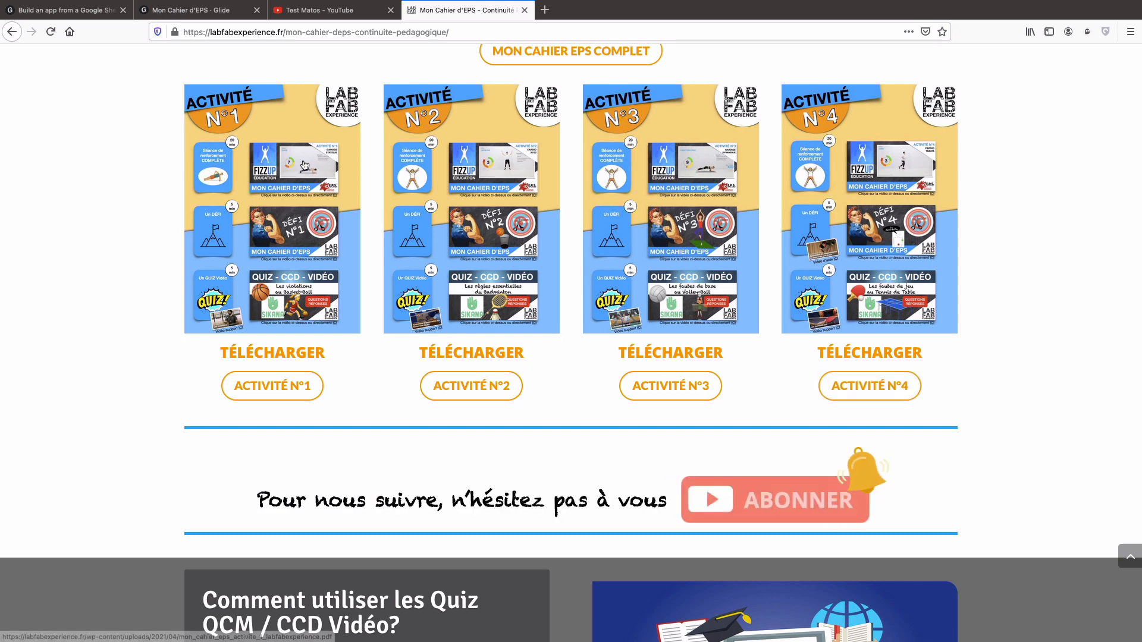
Switch back to the Glide editor and delete the Activité N°4 row from the Mes activités data table
click(165, 12)
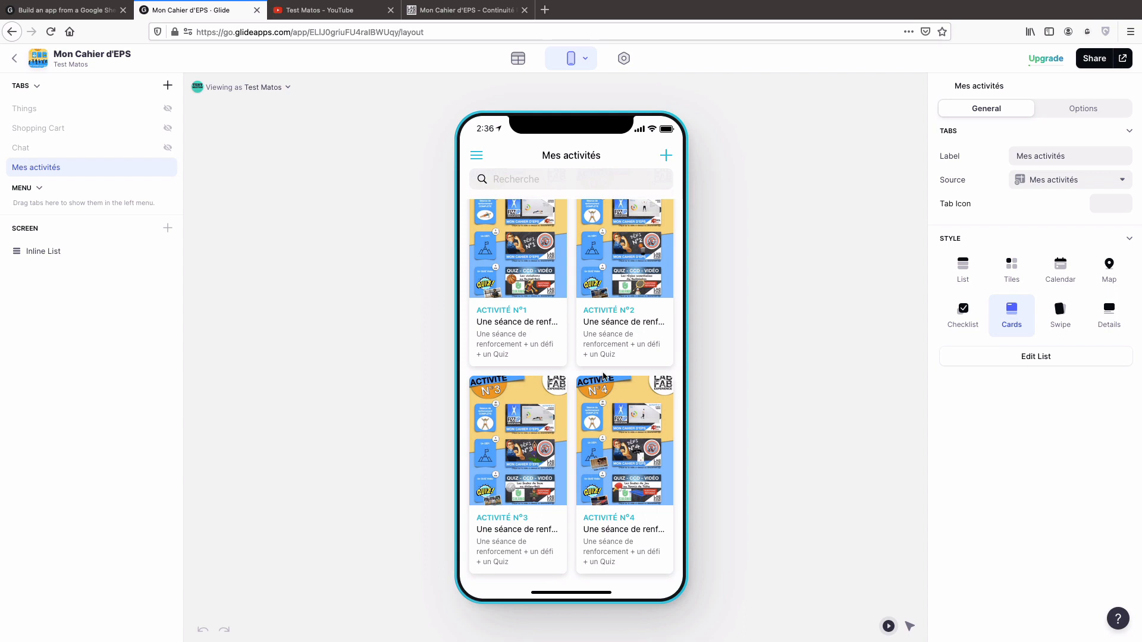
click(519, 61)
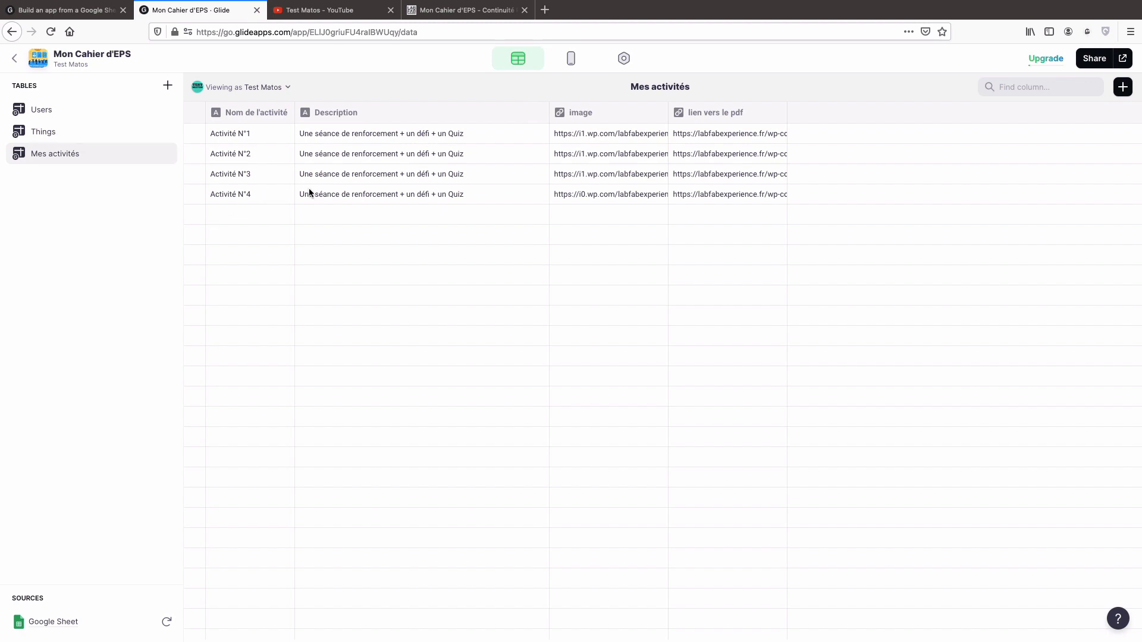
click(245, 195)
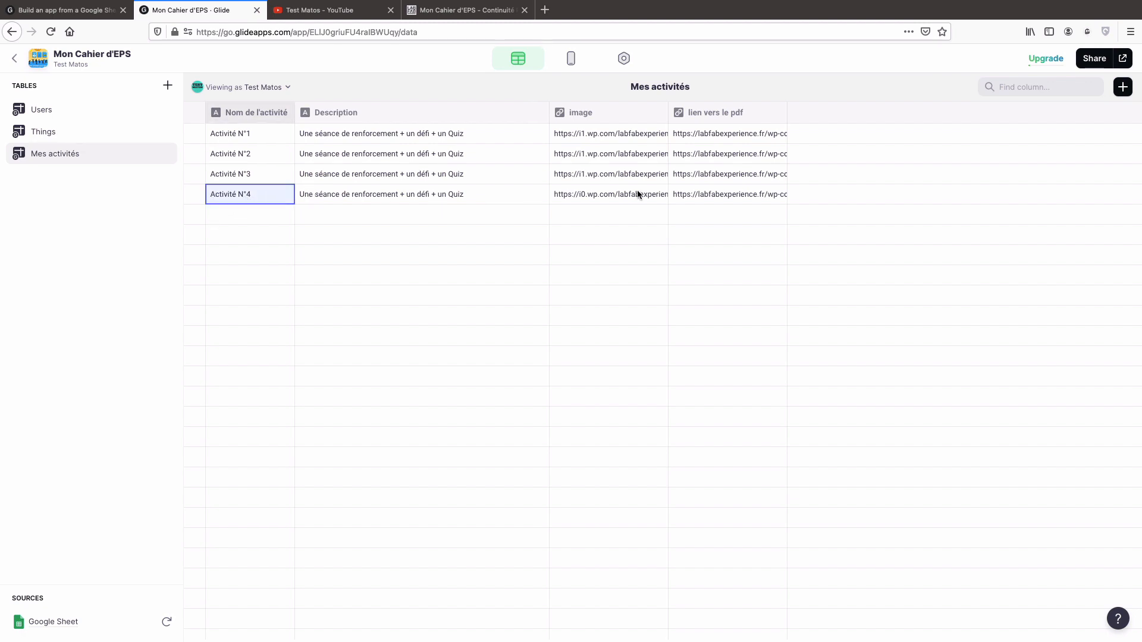
click(195, 196)
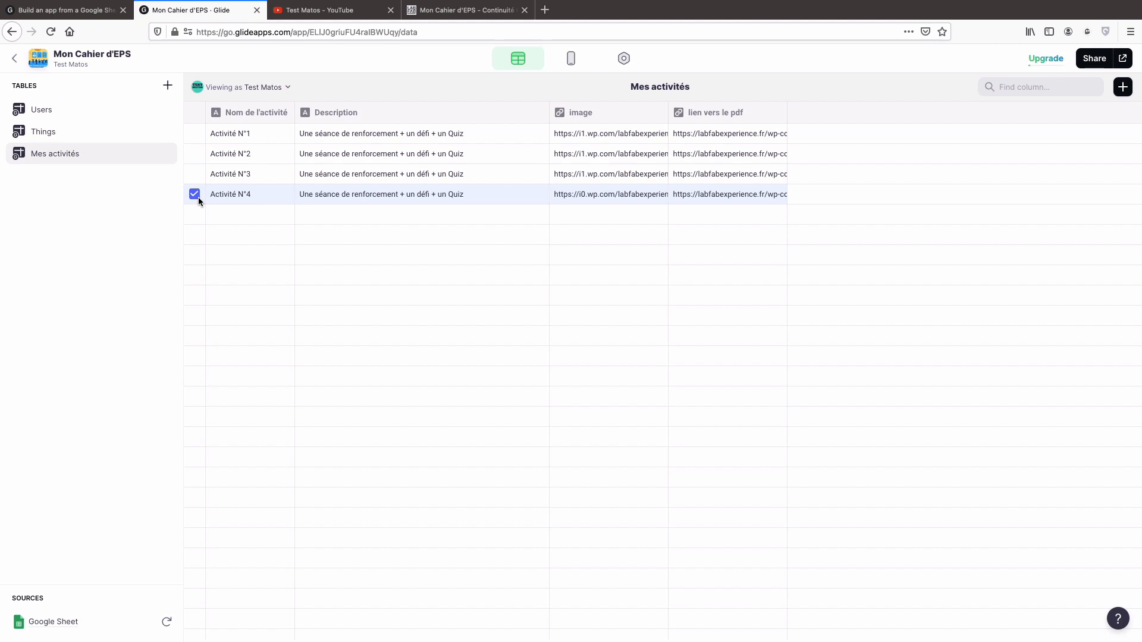
key(Delete)
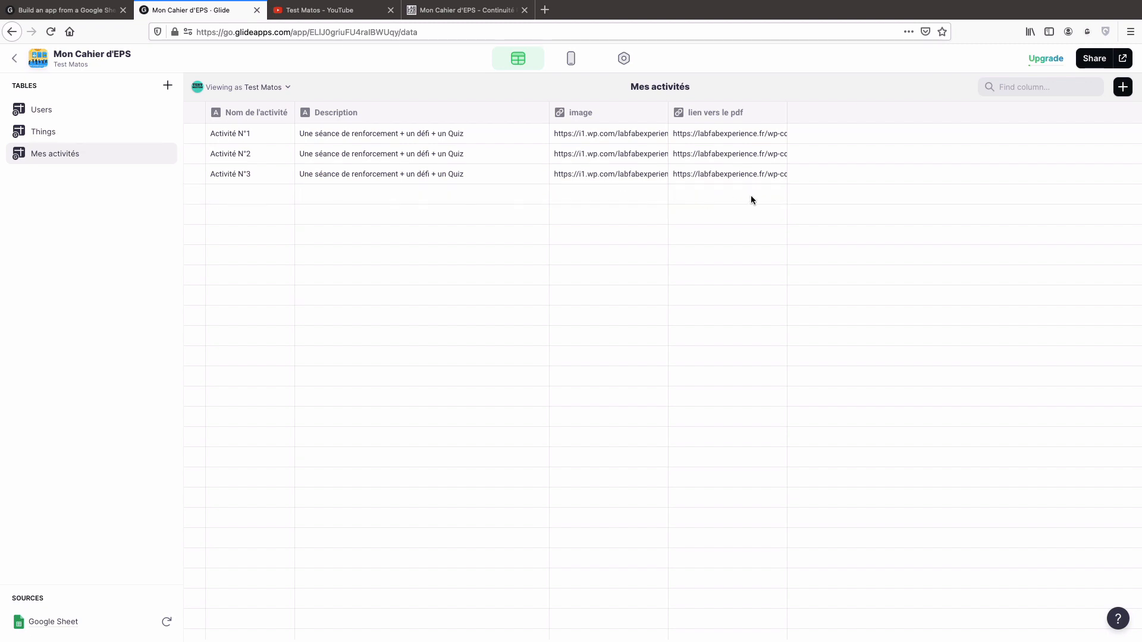
Allow users to add items through the add form of the Mes activités inline list
click(574, 59)
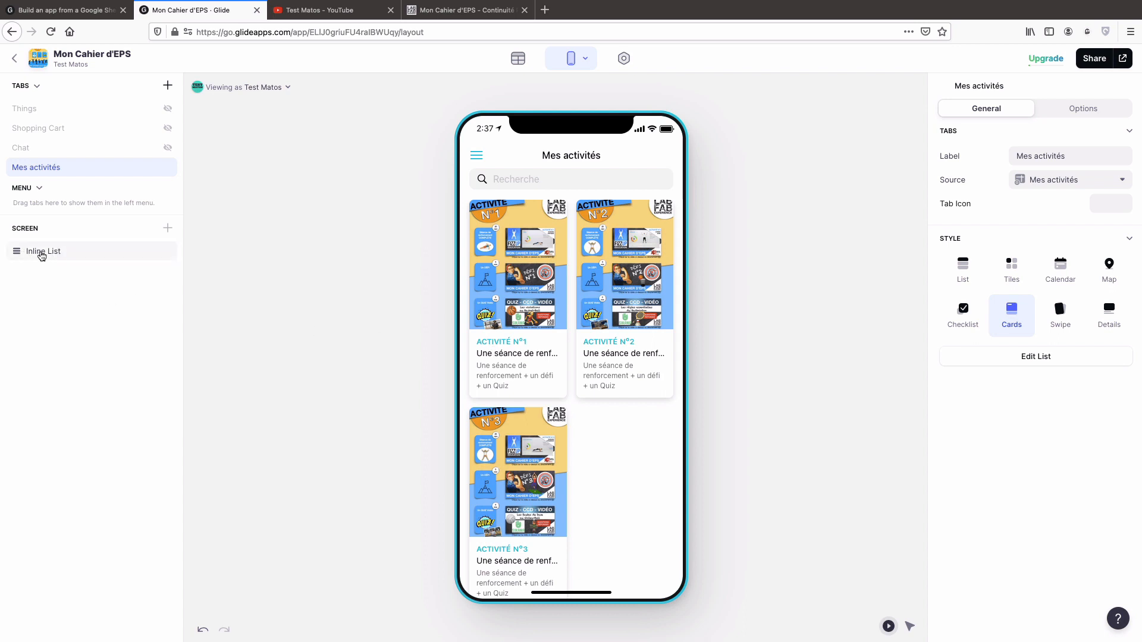
click(41, 256)
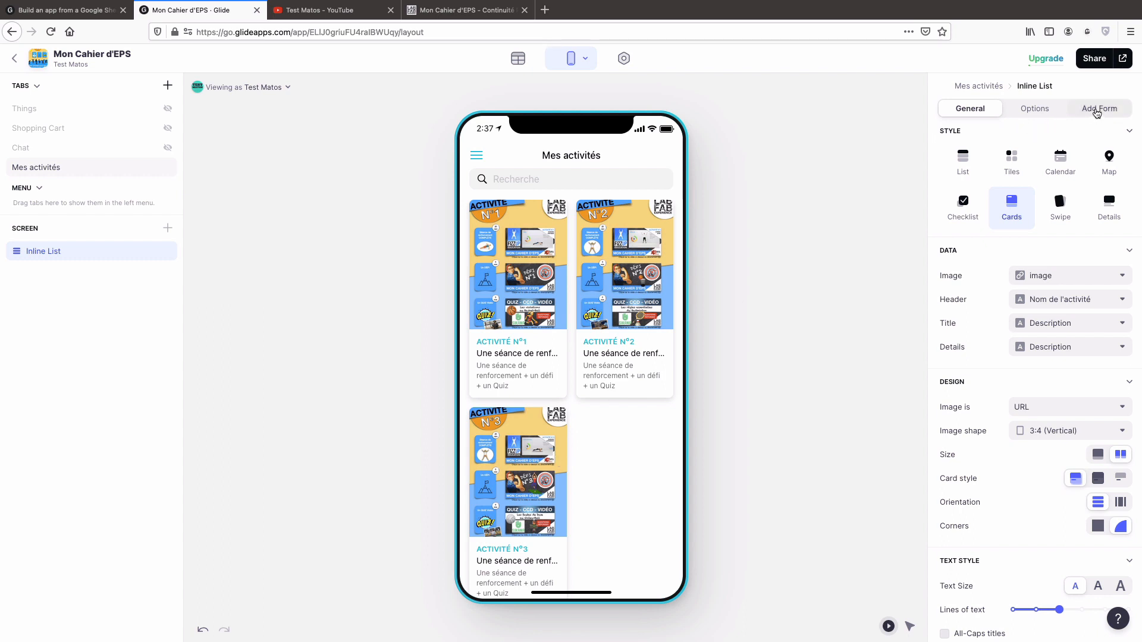
click(1088, 113)
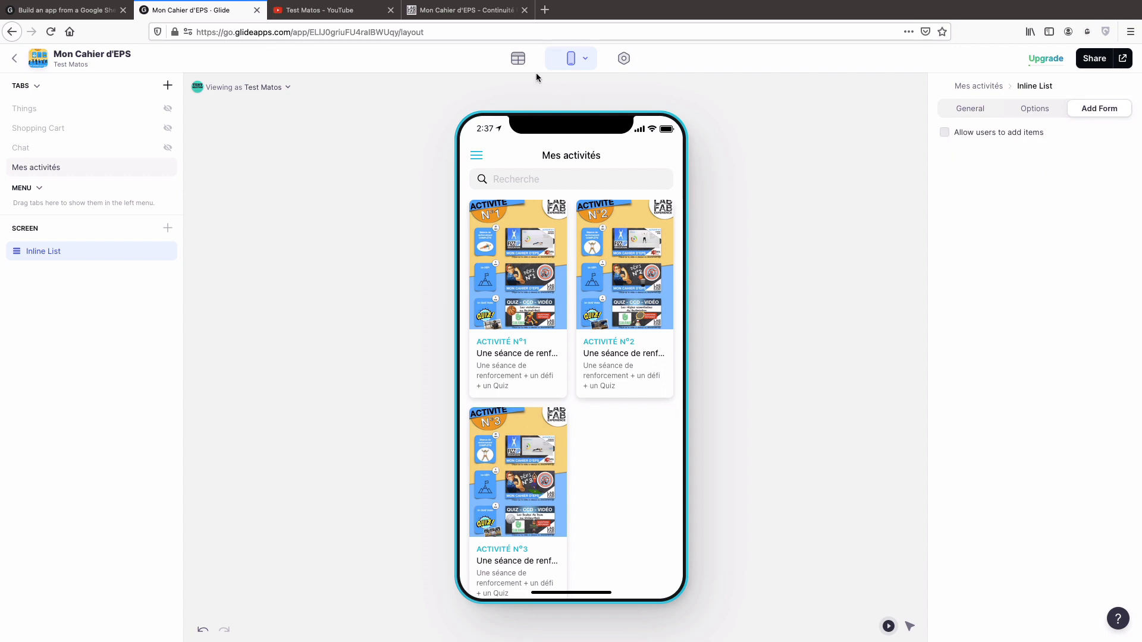
click(518, 59)
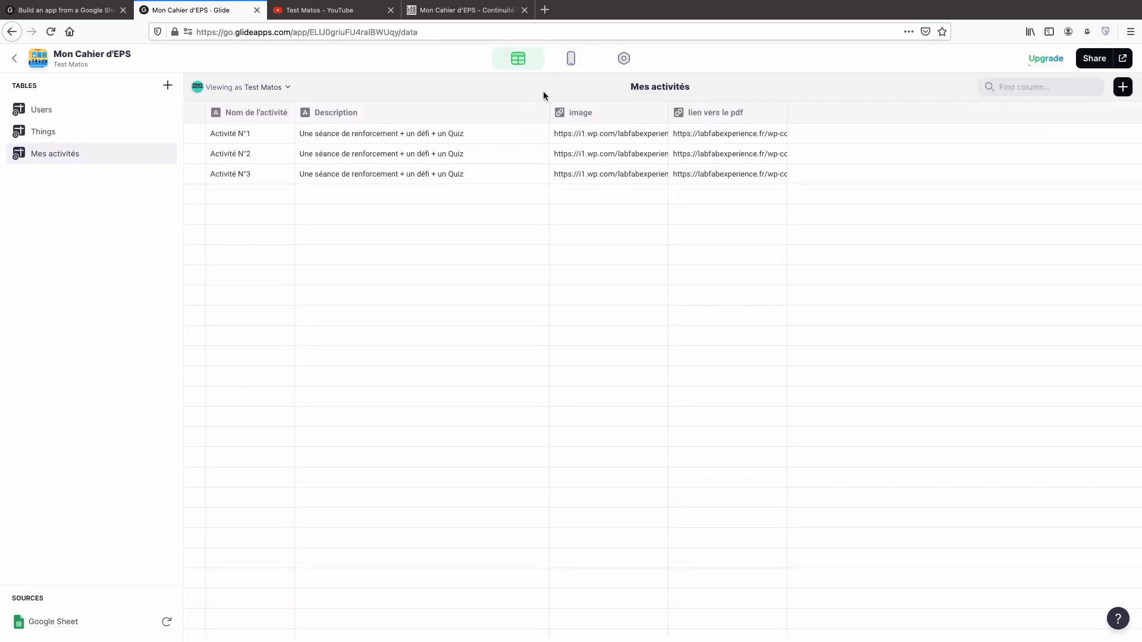
click(573, 63)
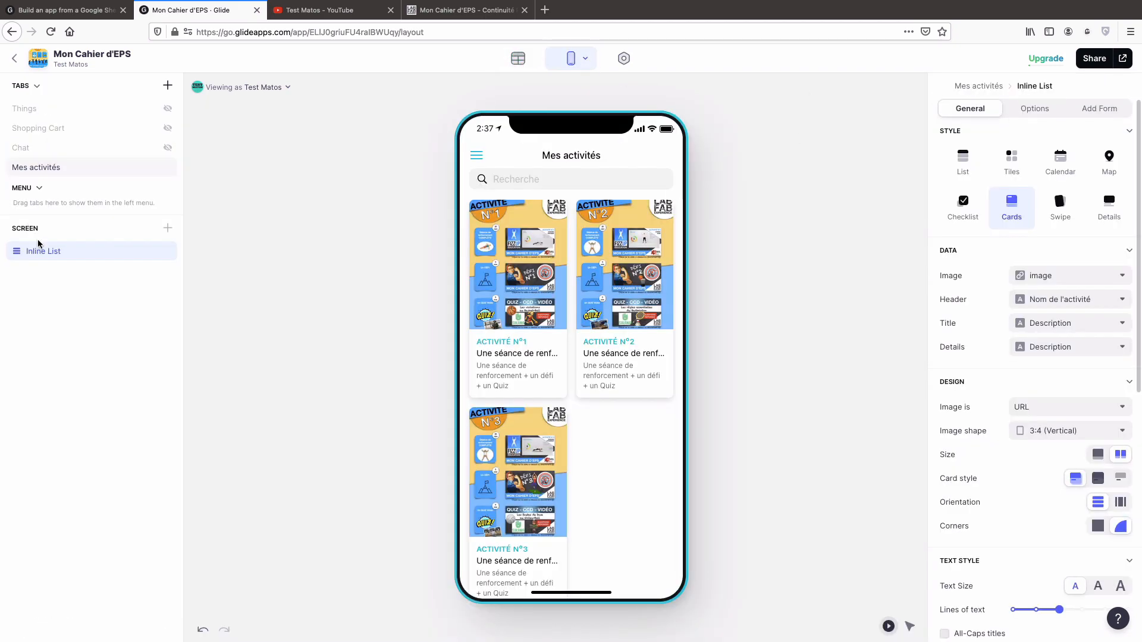
click(1098, 108)
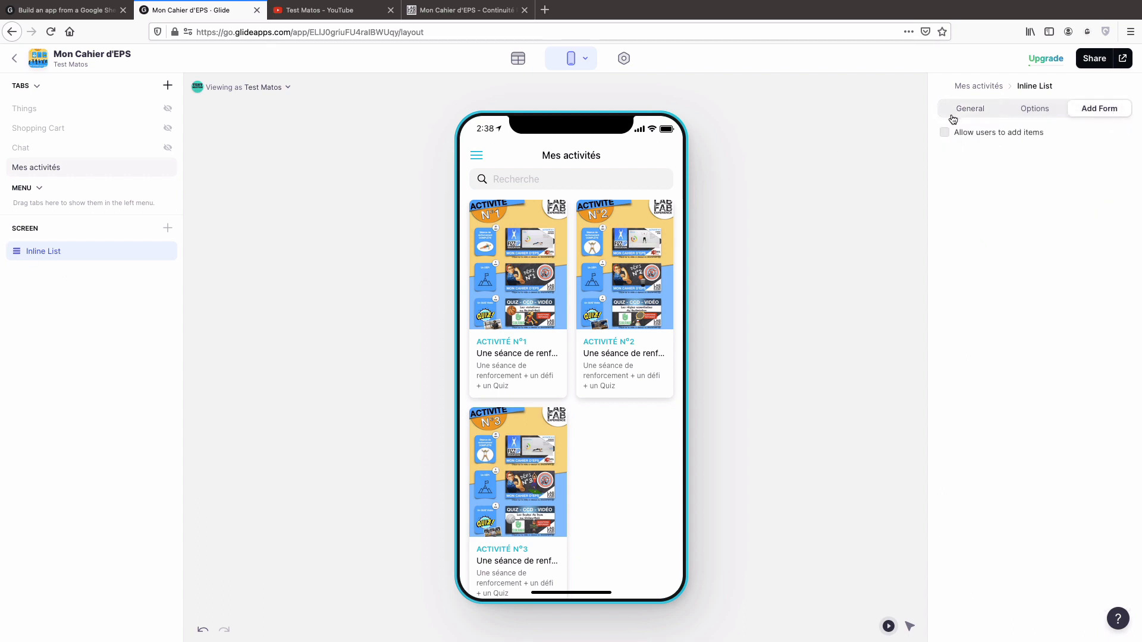
click(944, 134)
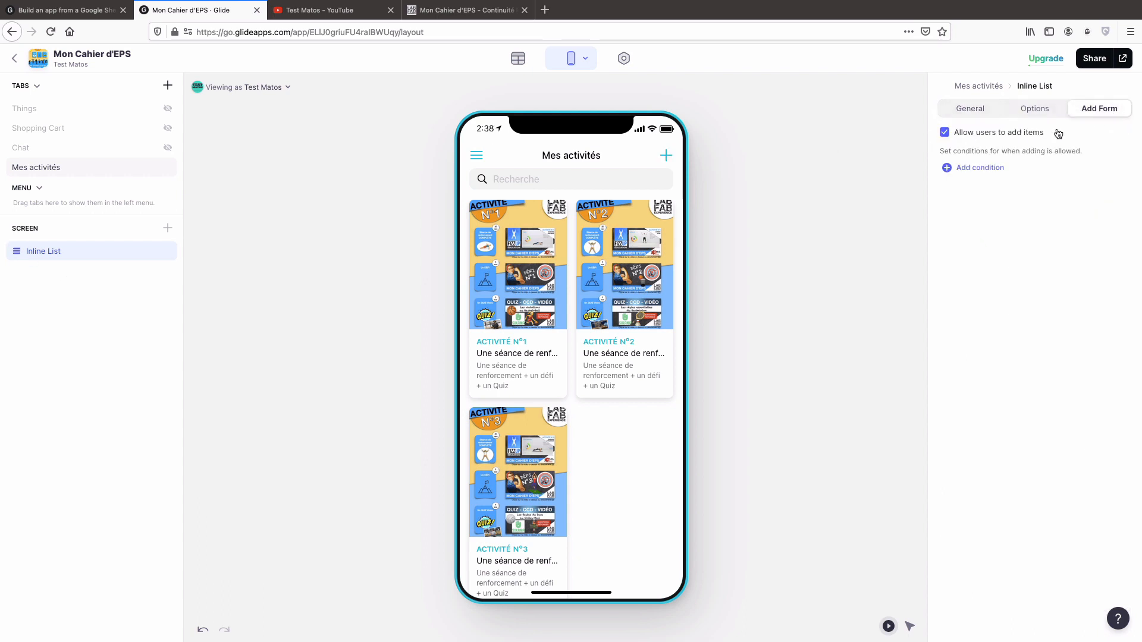
Open the new-item form and compare its fields with the columns of the Things and Mes activités tables
click(665, 158)
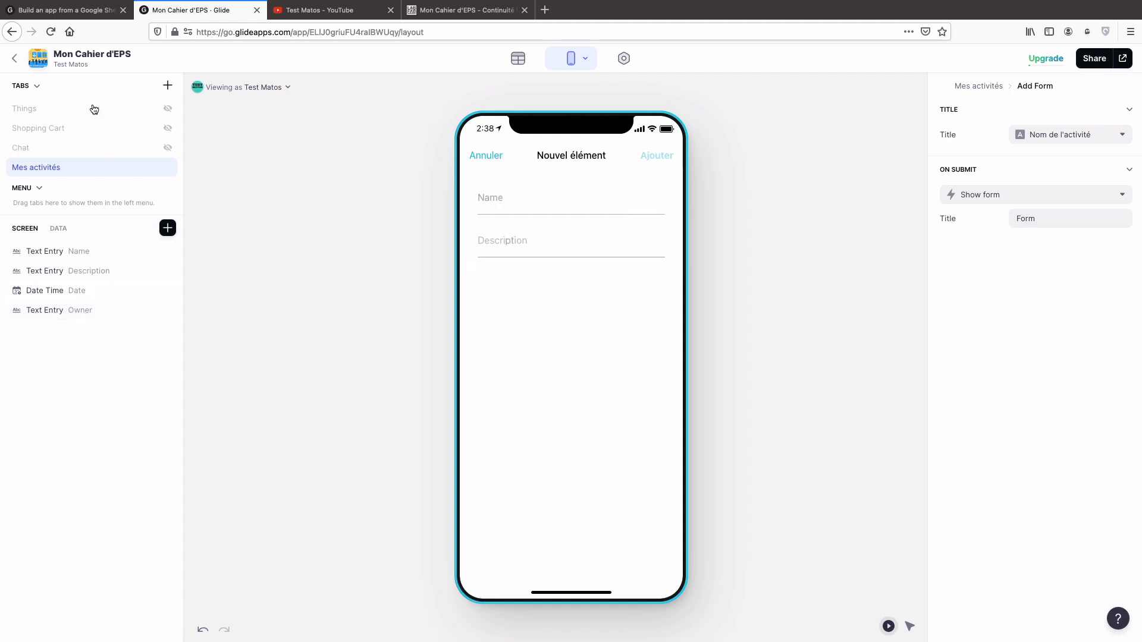
click(517, 58)
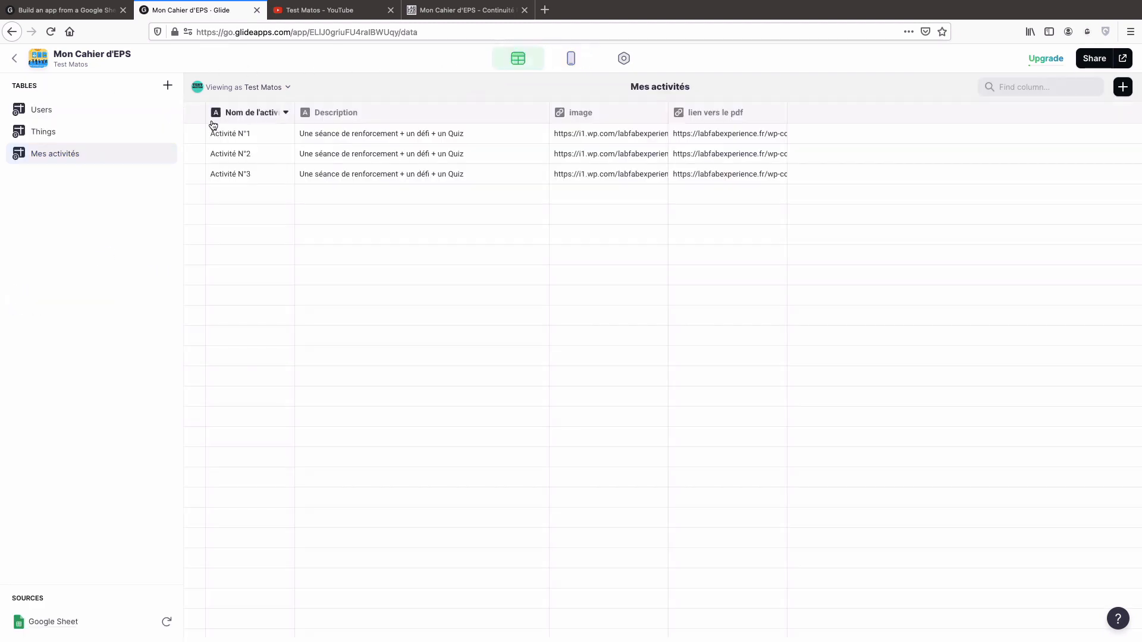
click(51, 132)
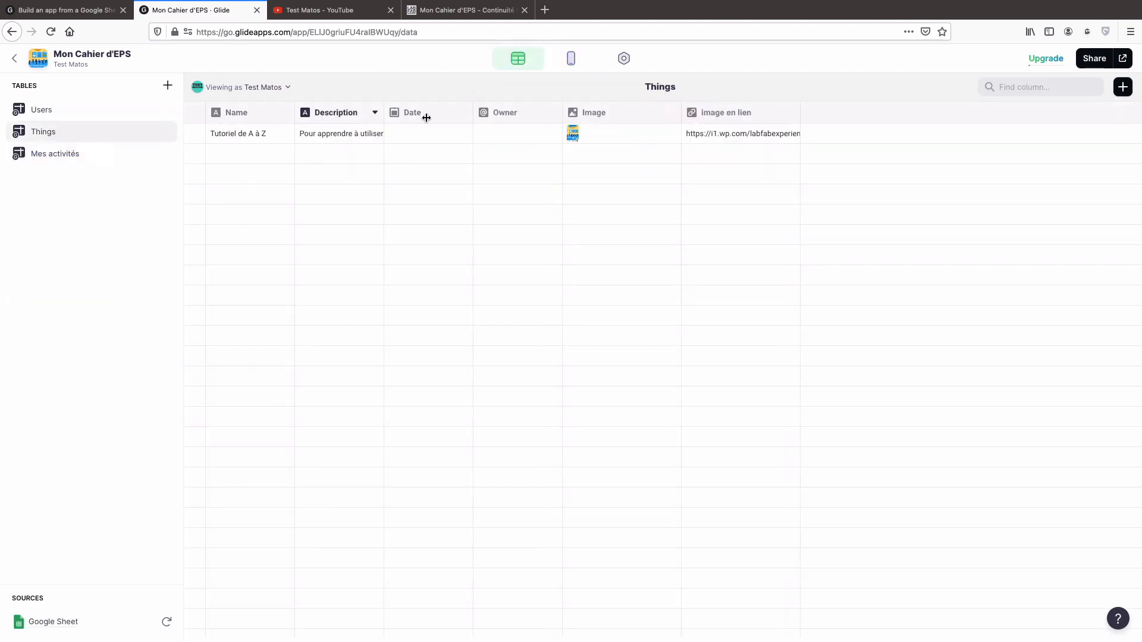
click(42, 154)
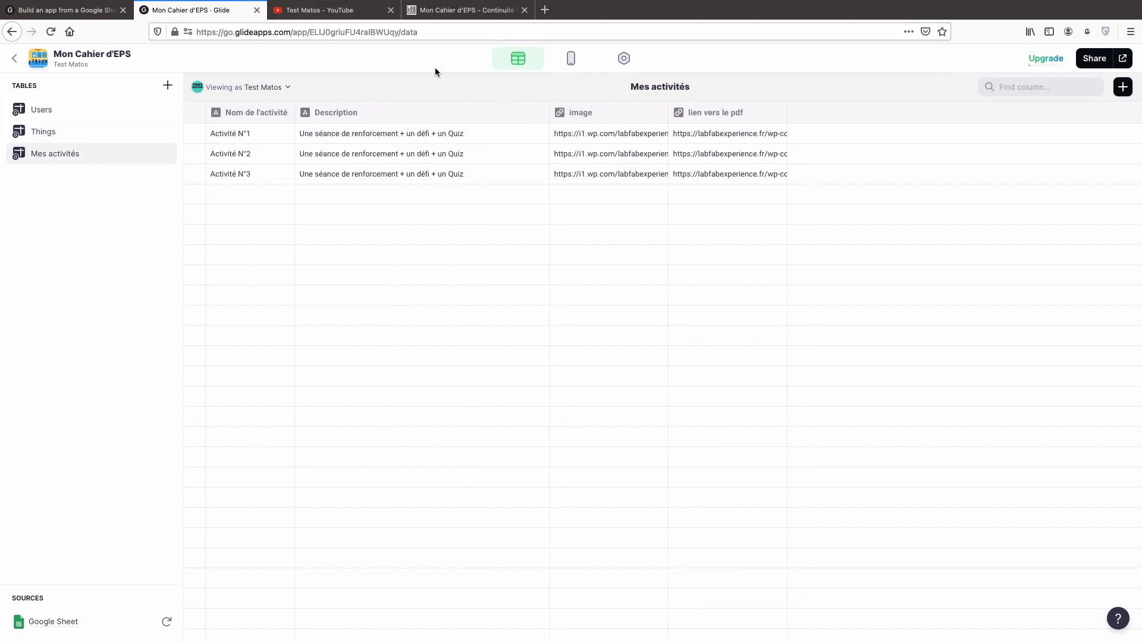
click(570, 60)
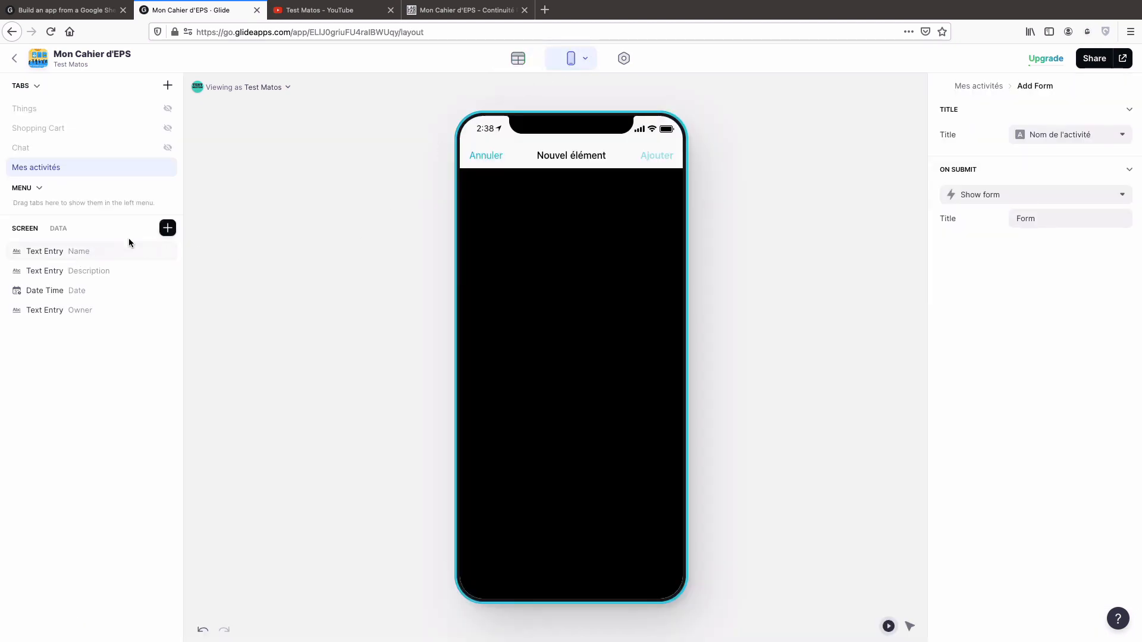
Remove the default Name, Description, Date and Owner components from the add form
click(168, 228)
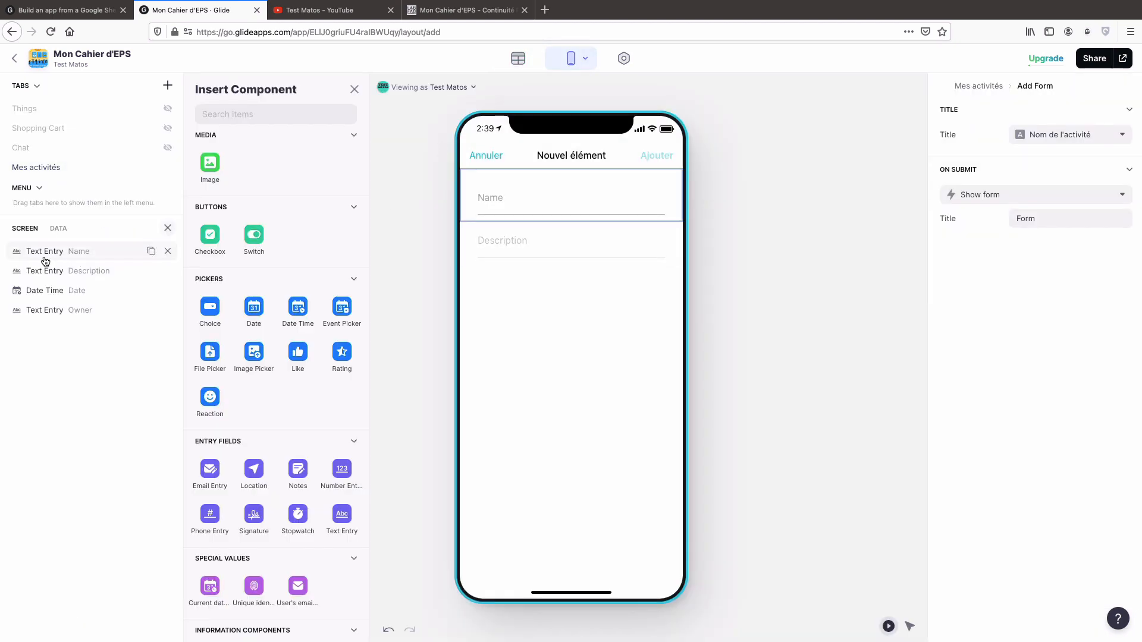
click(168, 252)
click(168, 252)
click(168, 253)
click(168, 253)
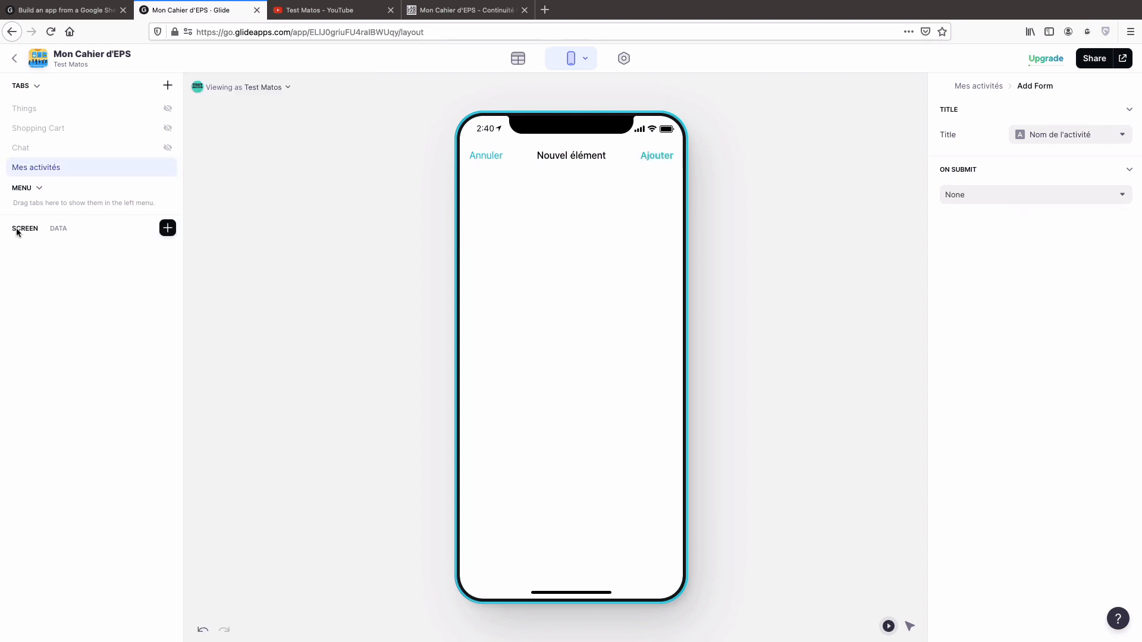
Search the components for "text" and insert a Text Entry into the empty add form
click(168, 227)
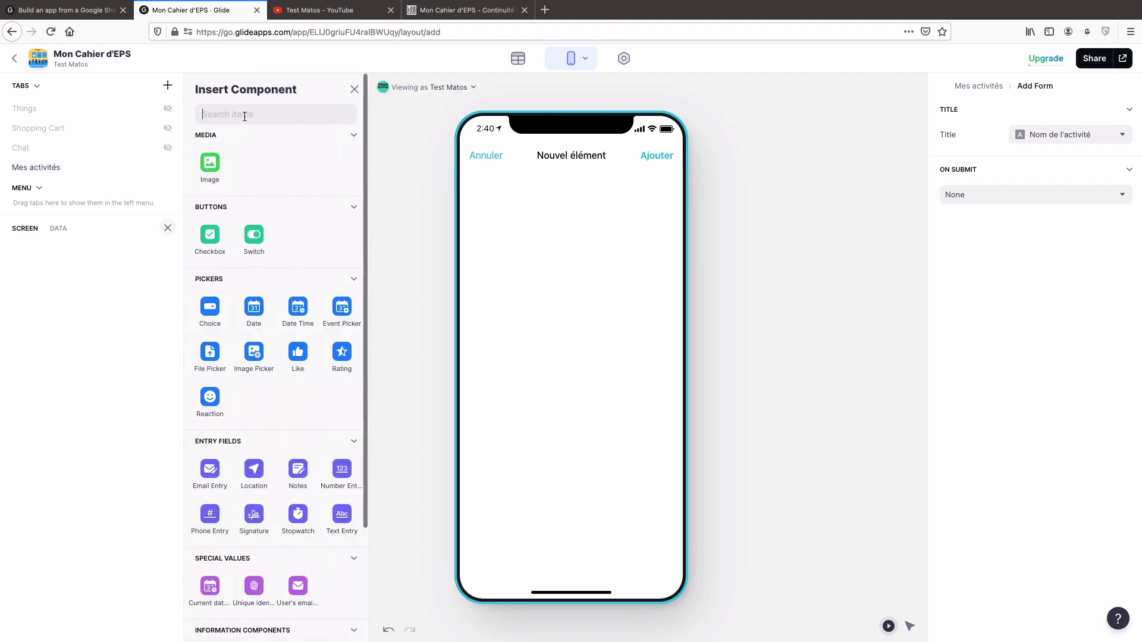
text(text)
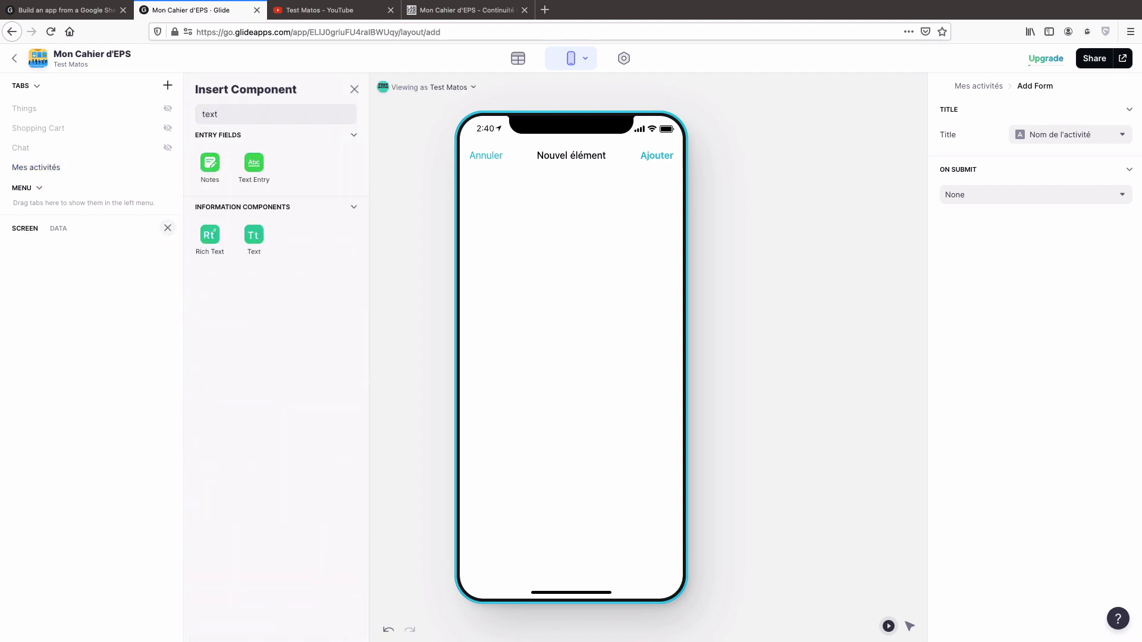
click(254, 163)
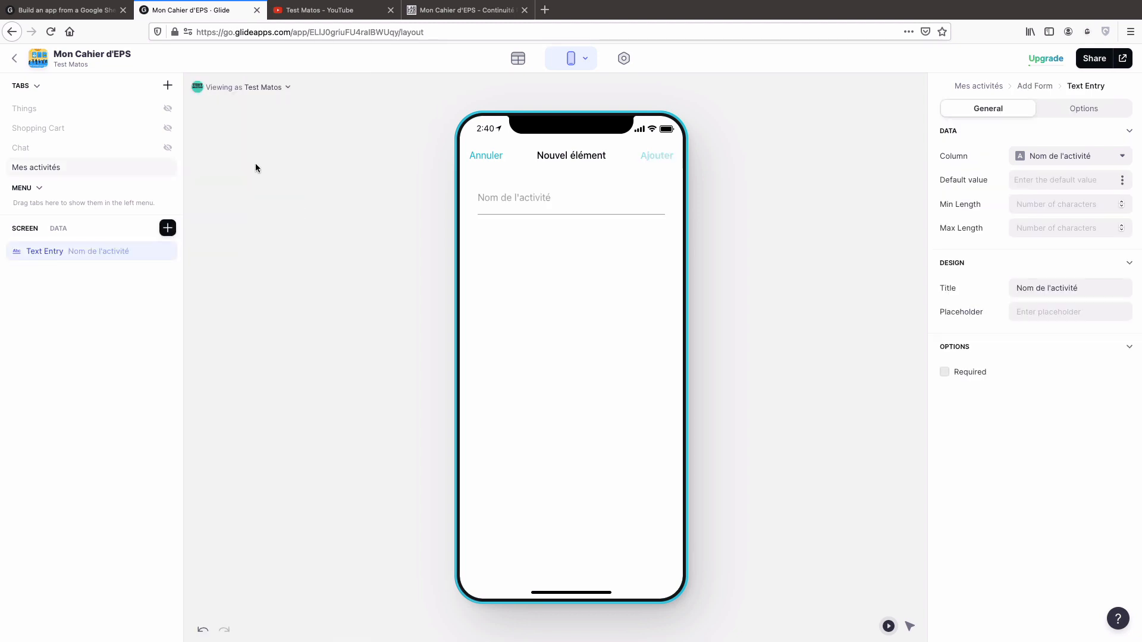
Keep the Text Entry linked to the Nom de l'activité column and check that column in the Mes activités table
double_click(97, 251)
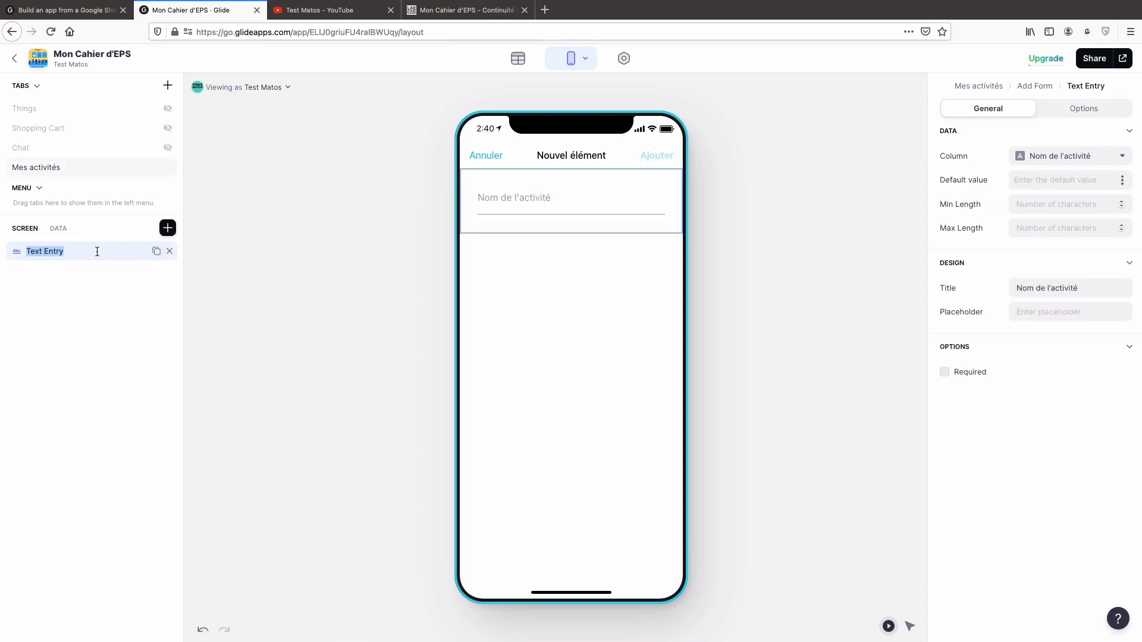
click(67, 271)
click(63, 259)
click(1122, 157)
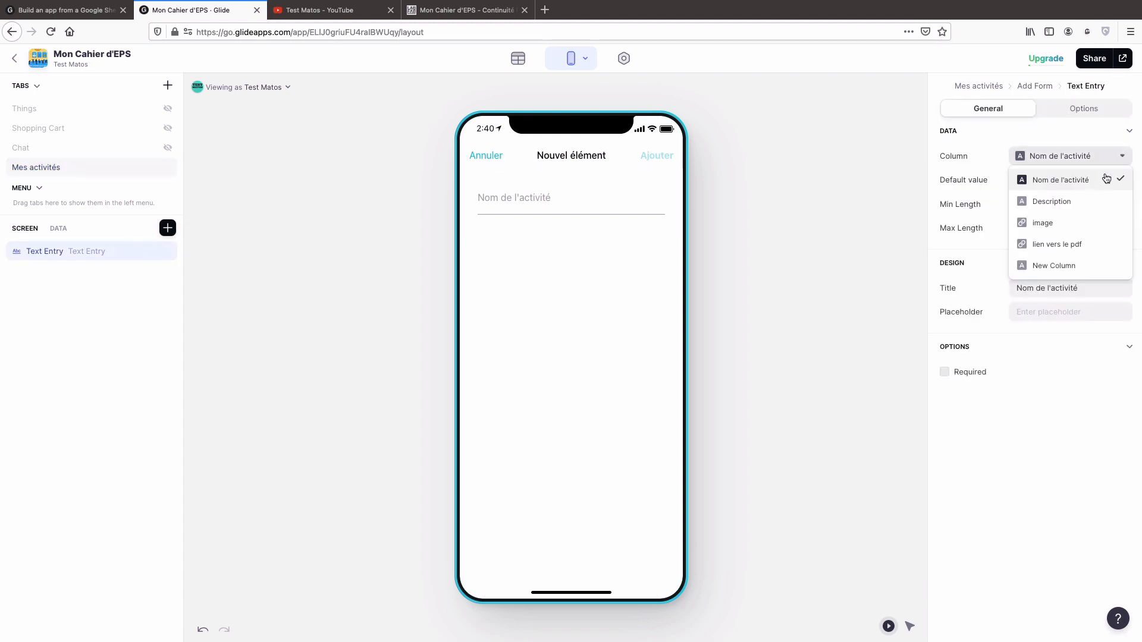
click(1056, 182)
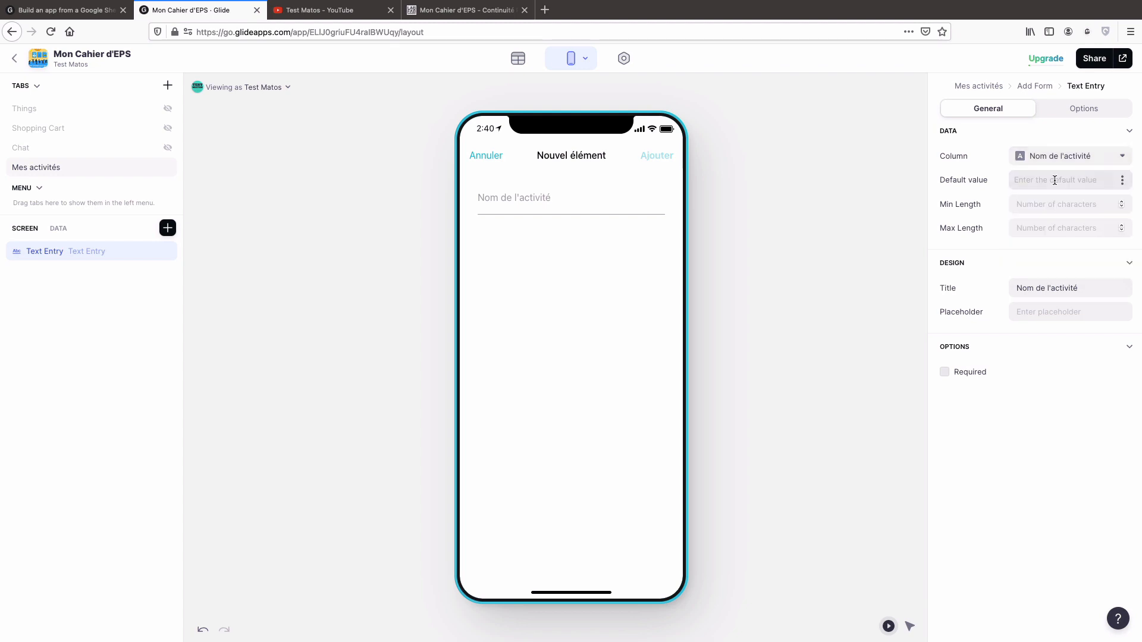
click(518, 71)
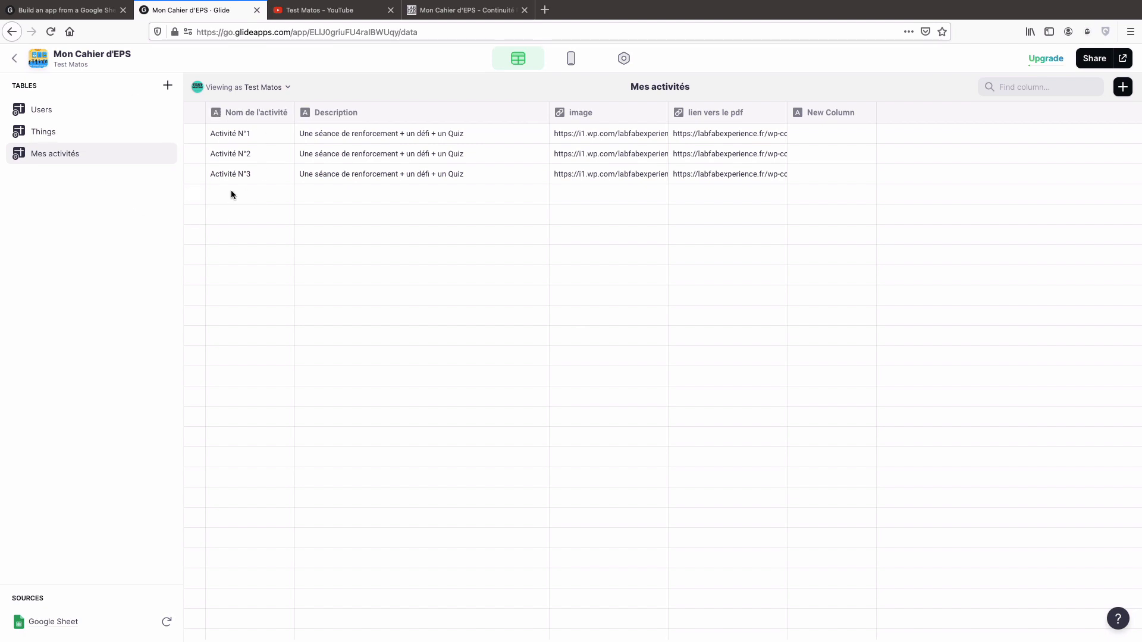
Check the Mes activités table's columns, and insert a second Text Entry into the add form by searching components for "tex"
click(580, 55)
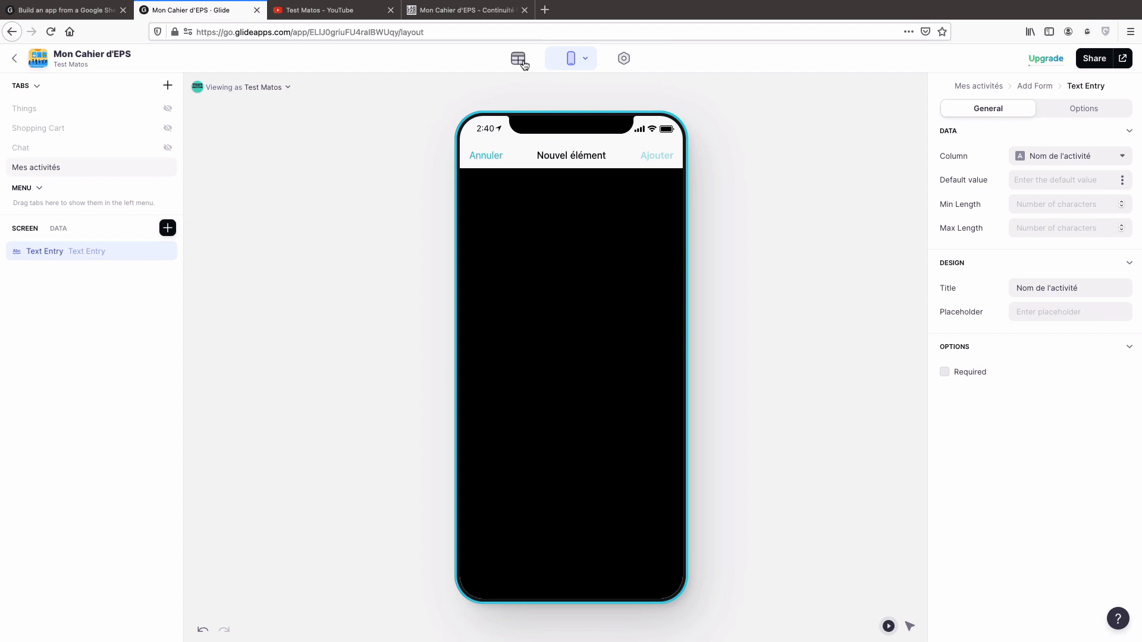
click(518, 58)
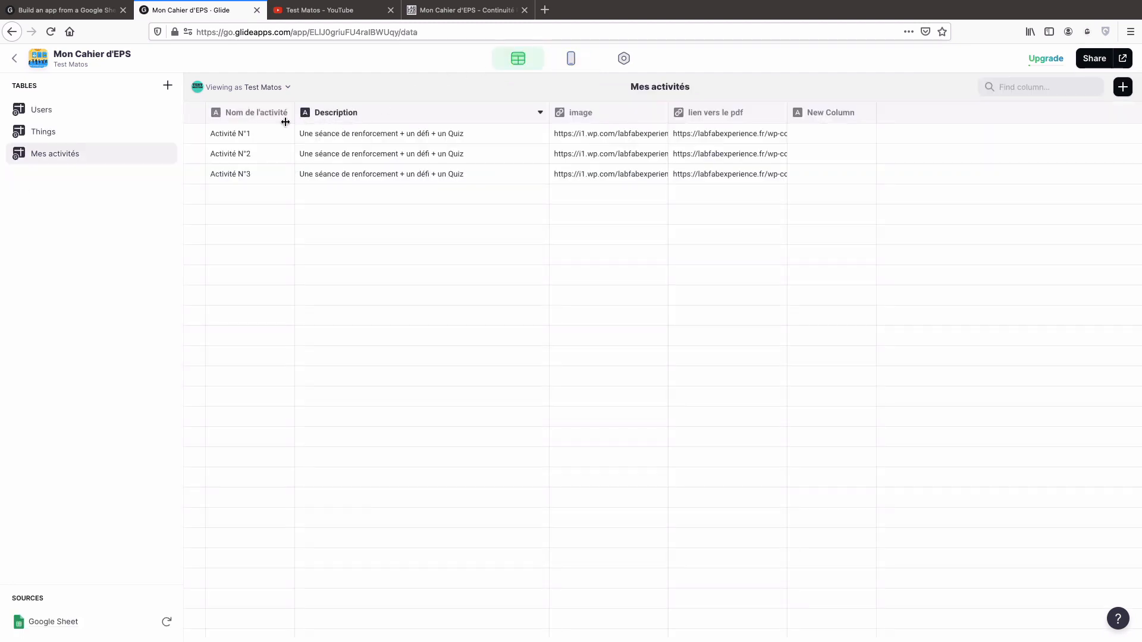
click(570, 57)
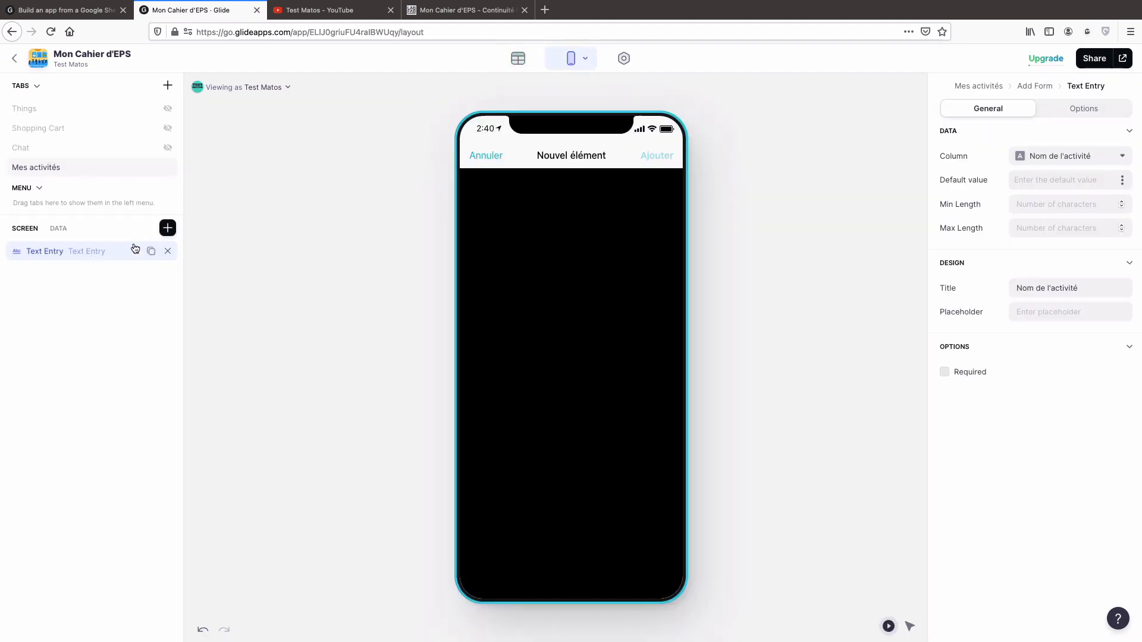
click(168, 229)
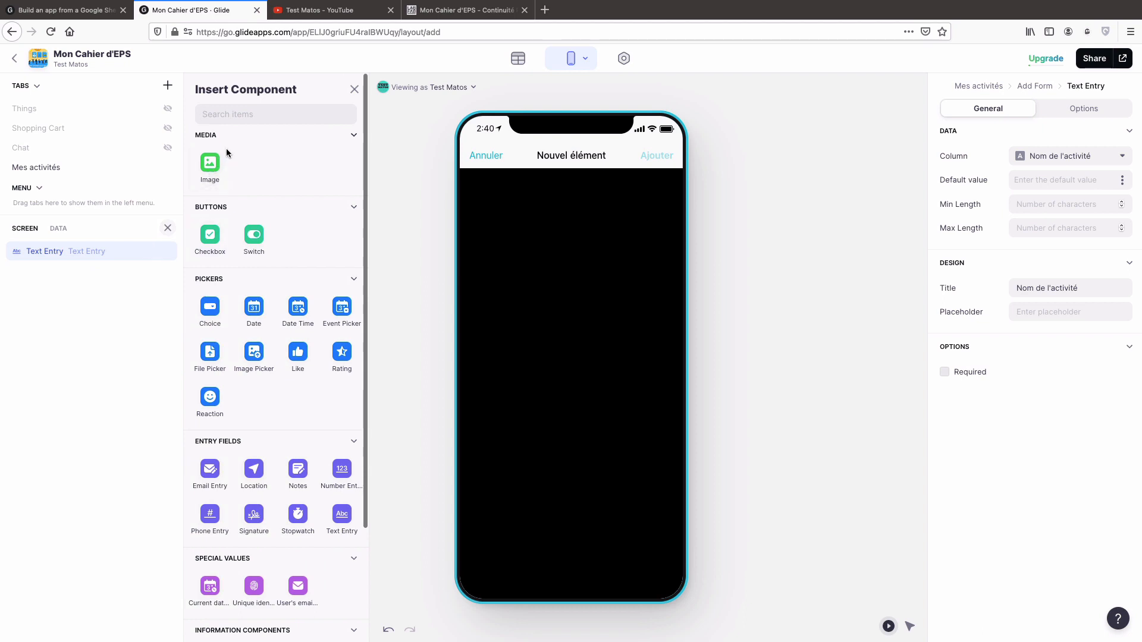
text(tex)
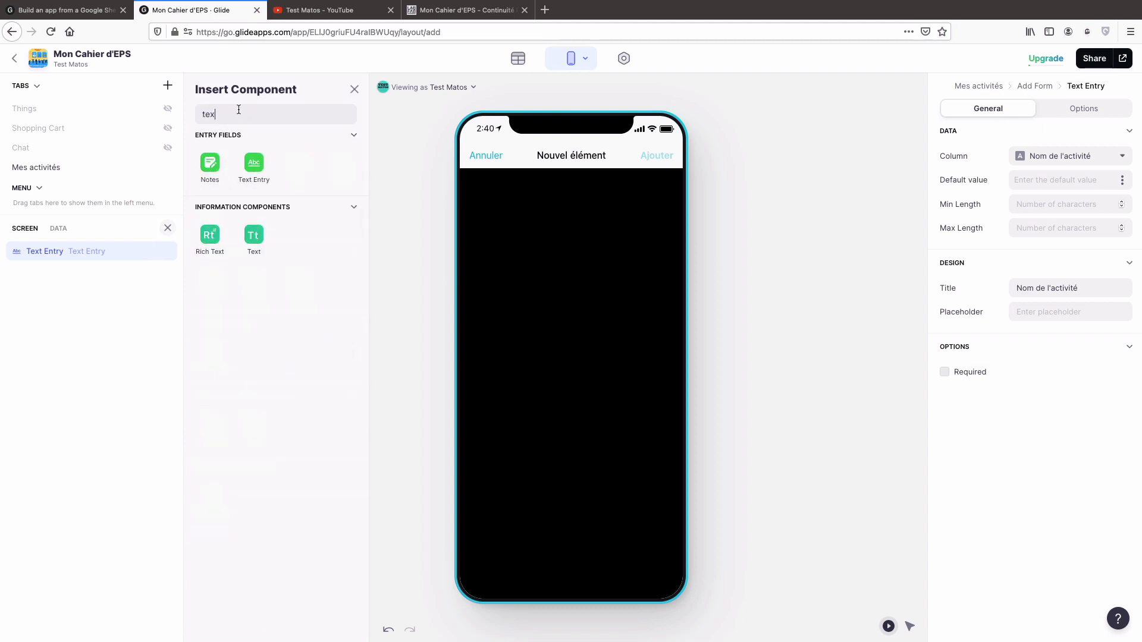
click(248, 165)
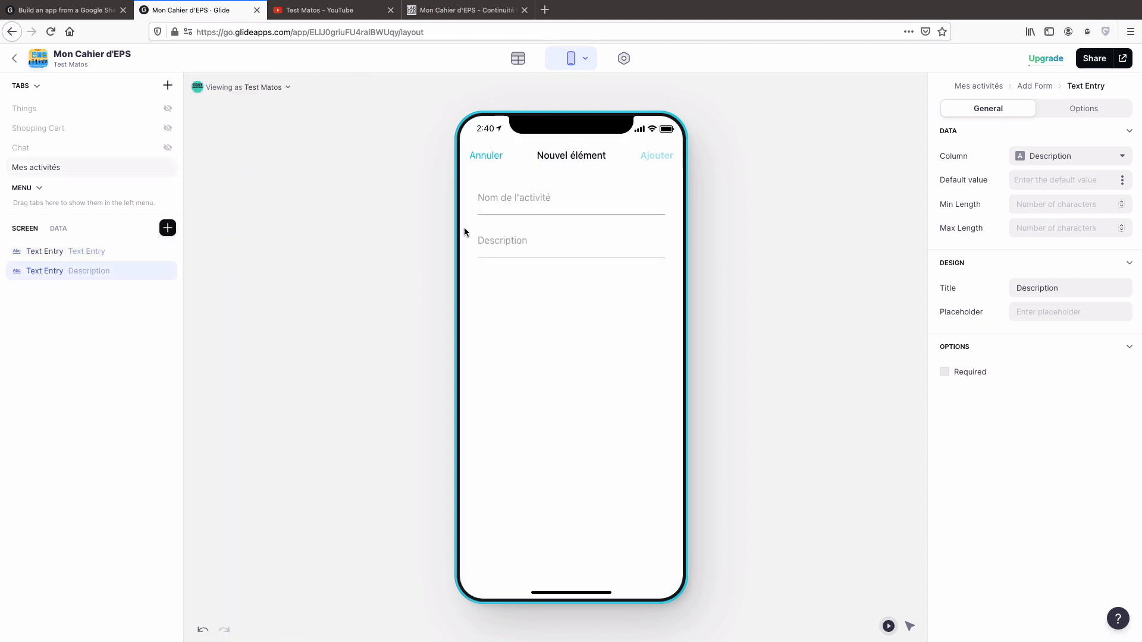
Link the second Text Entry to the Description column, title it "Saisissez ici votre description" and try the field in the preview
click(1123, 156)
click(1104, 202)
drag(1106, 286, 1001, 285)
text(Saiss)
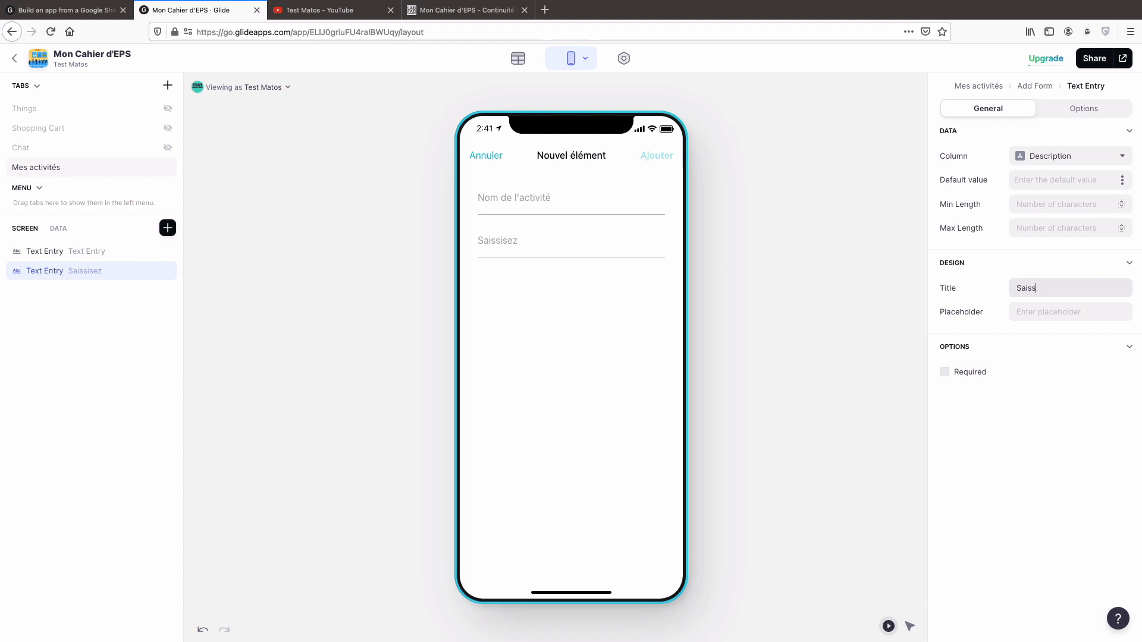
text(isezissez ici votre description)
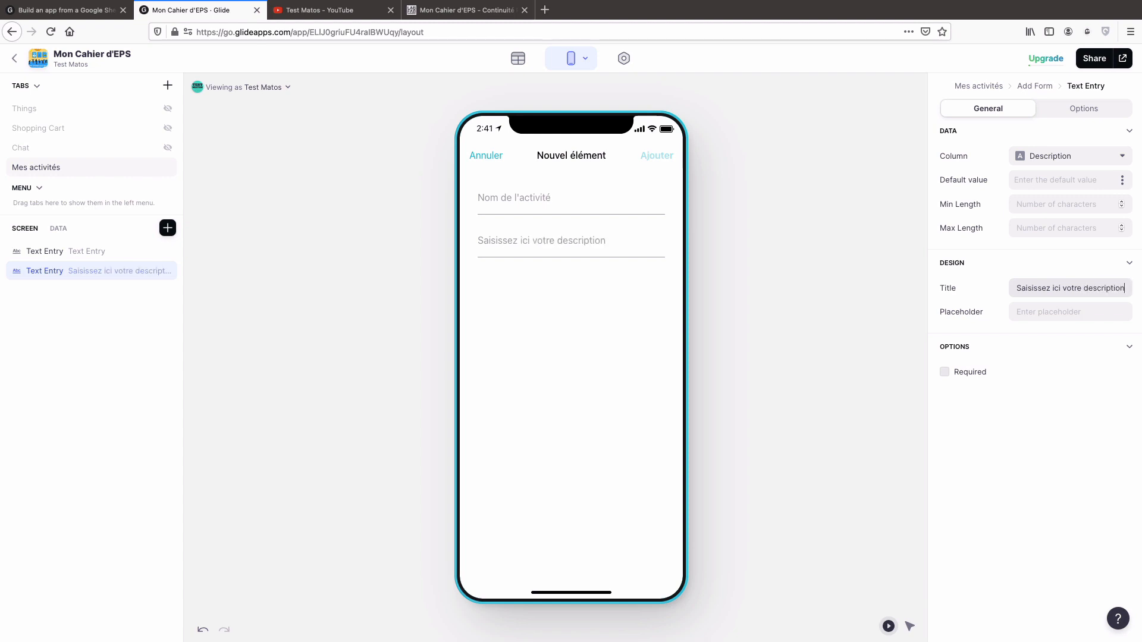
click(505, 245)
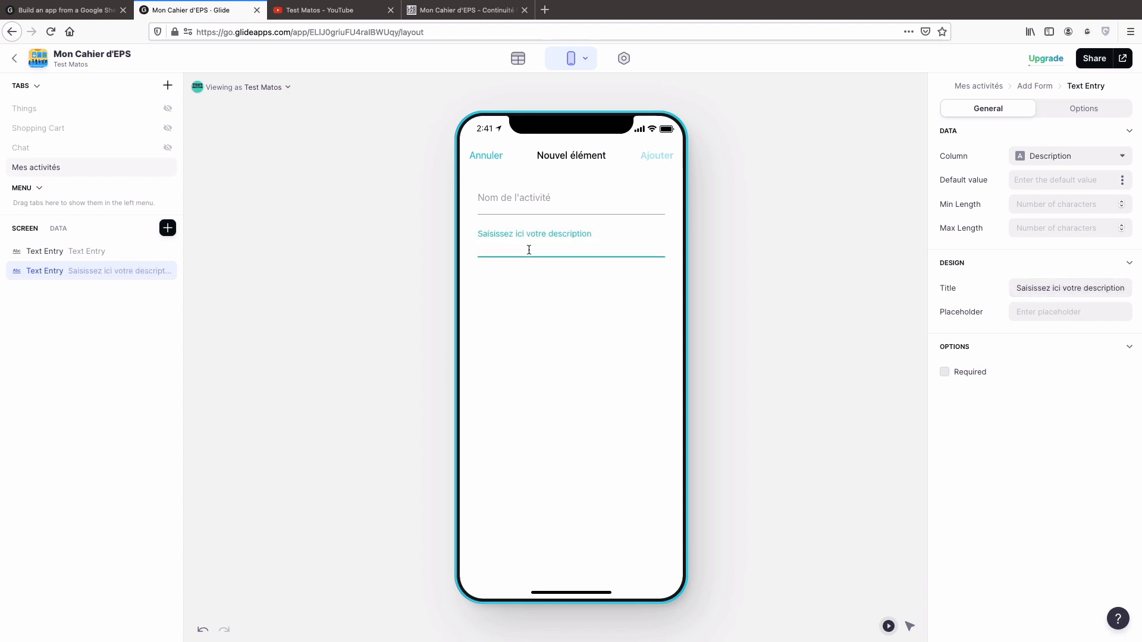
Copy the description entry's title "Saisissez ici votre description" into its placeholder
click(1068, 311)
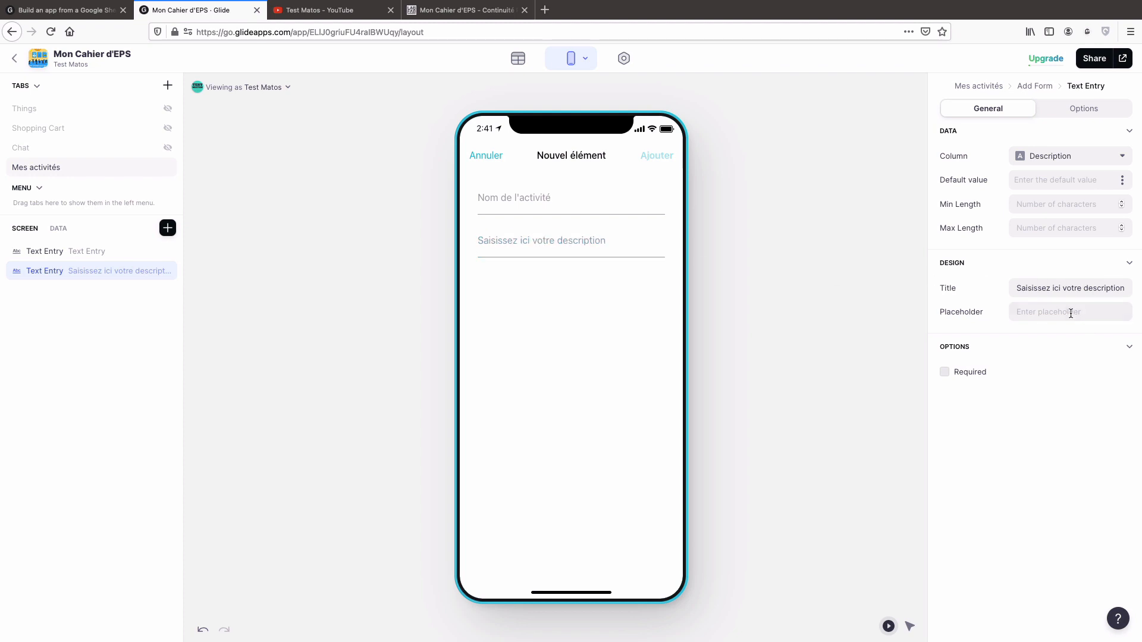
triple_click(1028, 291)
key(ctrl+c)
click(1032, 315)
key(ctrl+v)
click(923, 307)
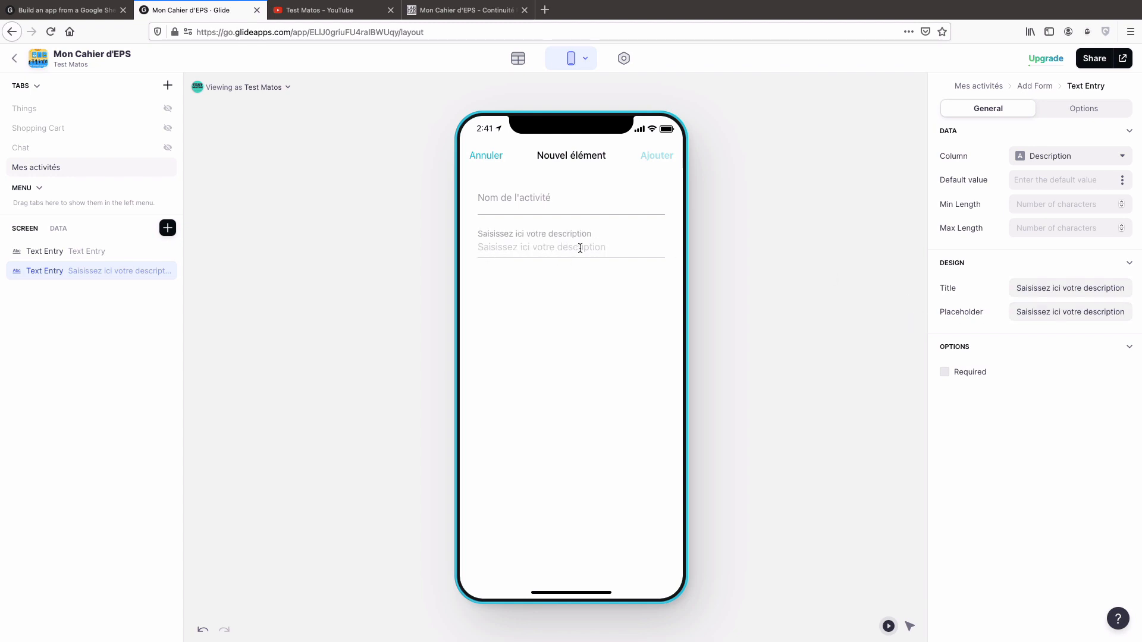
Replace the description entry's title with "Descrption"
drag(1016, 288, 1132, 289)
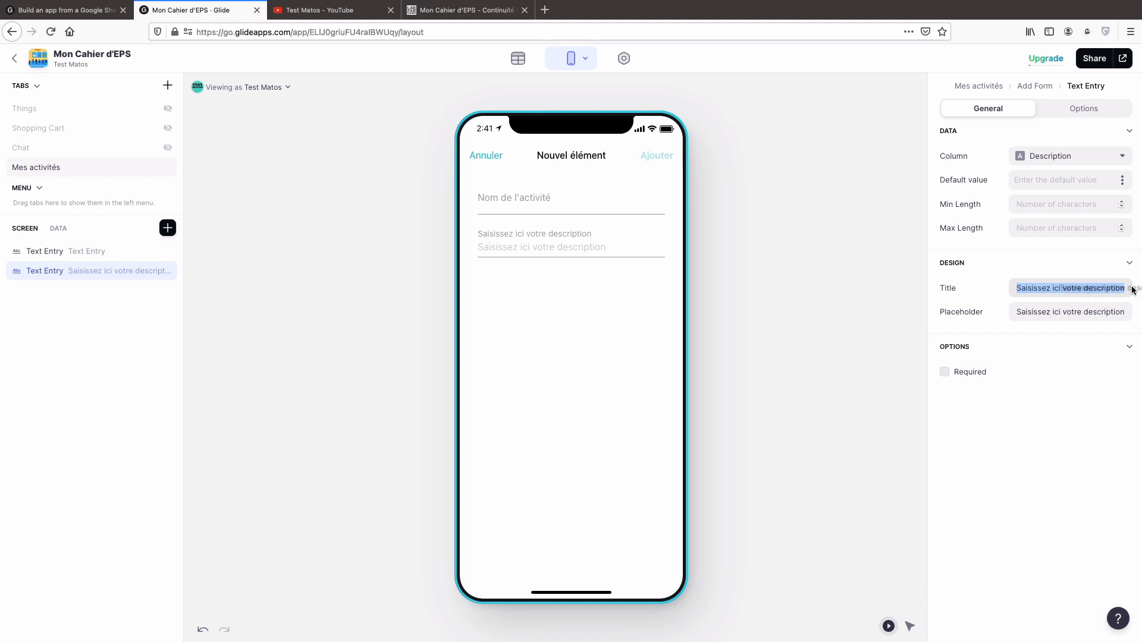
text(Desc)
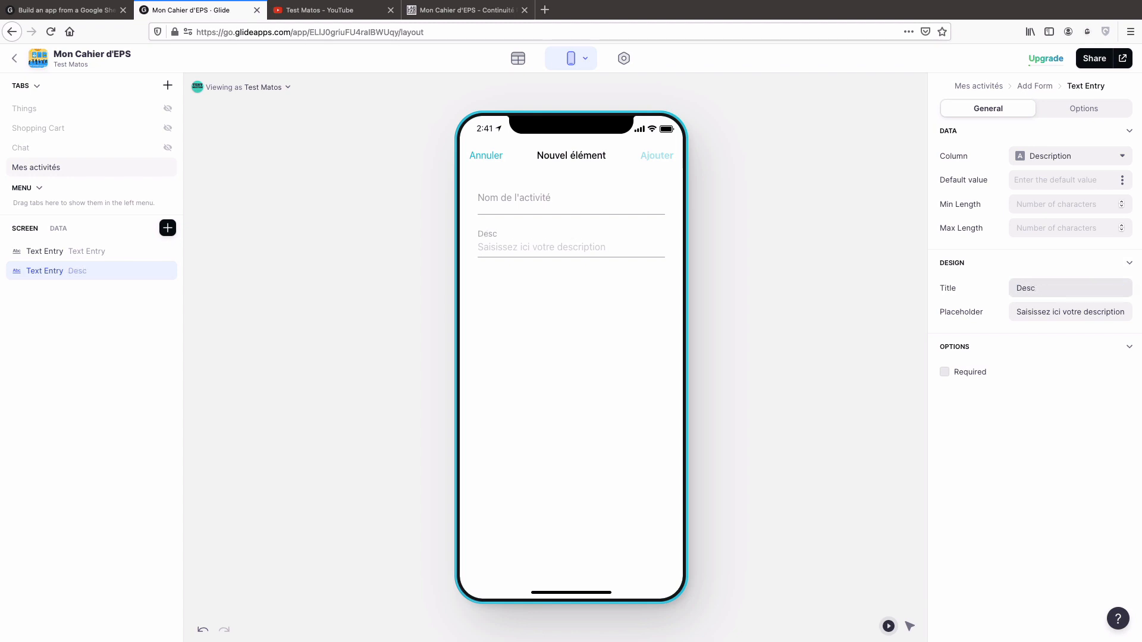
text(irption)
key(Tab)
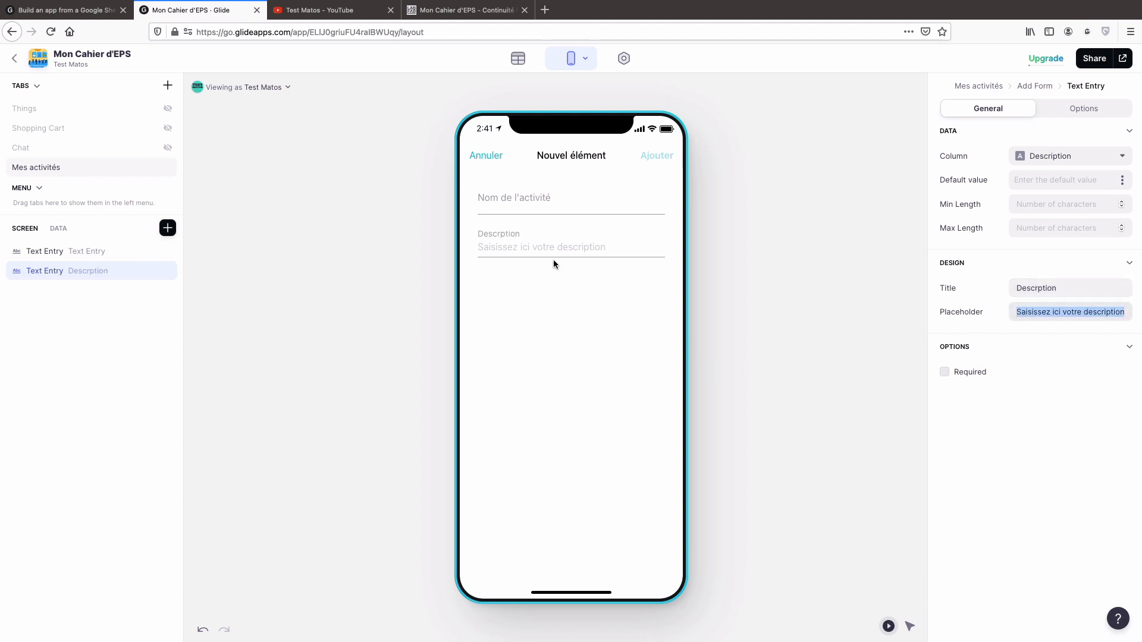
Check the remaining columns of the Mes activités table and insert a third Text Entry into the add form
click(168, 229)
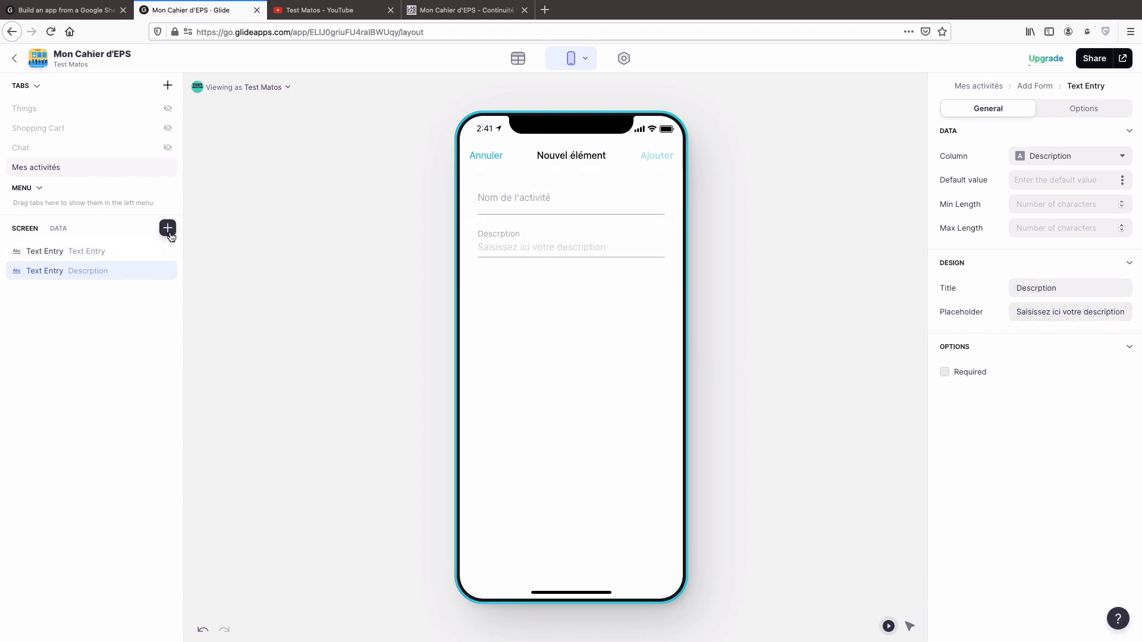
click(501, 65)
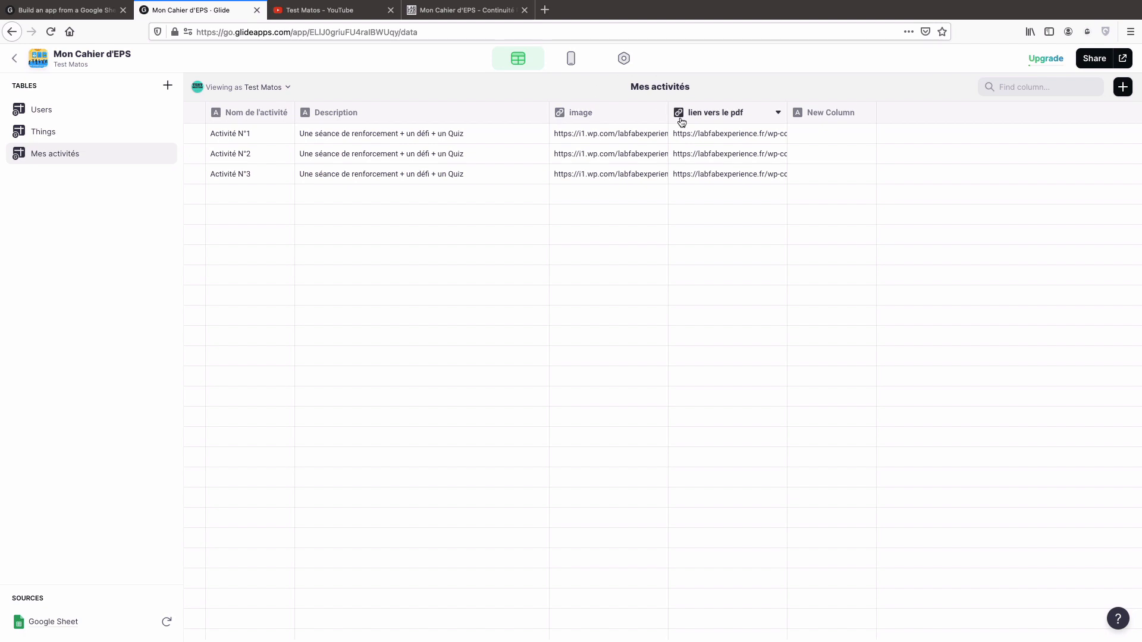
click(570, 59)
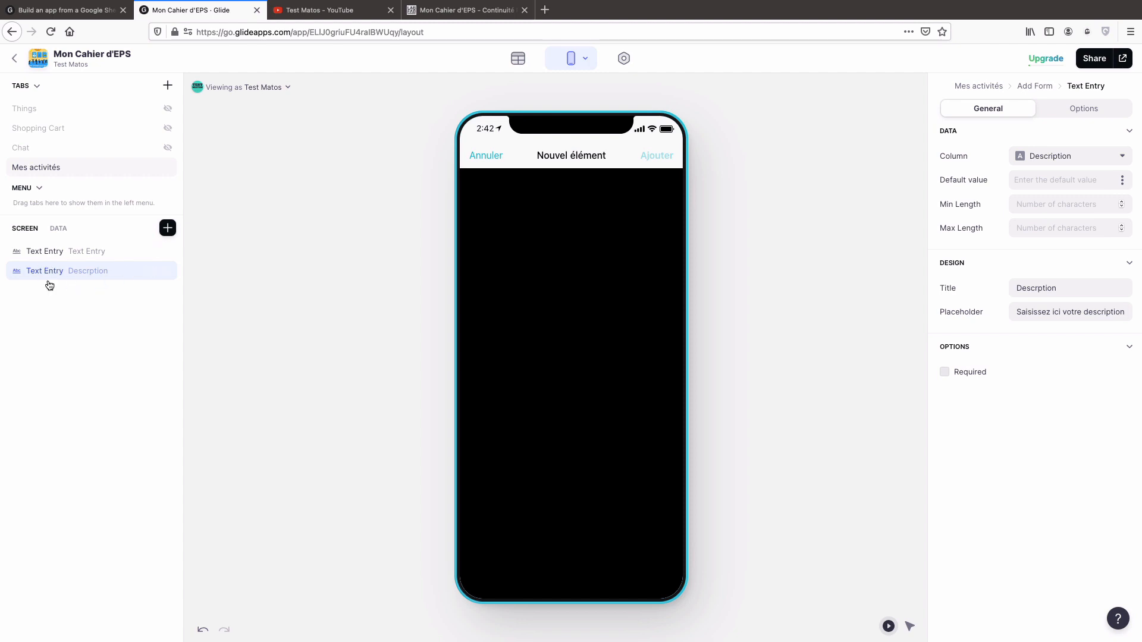
click(166, 228)
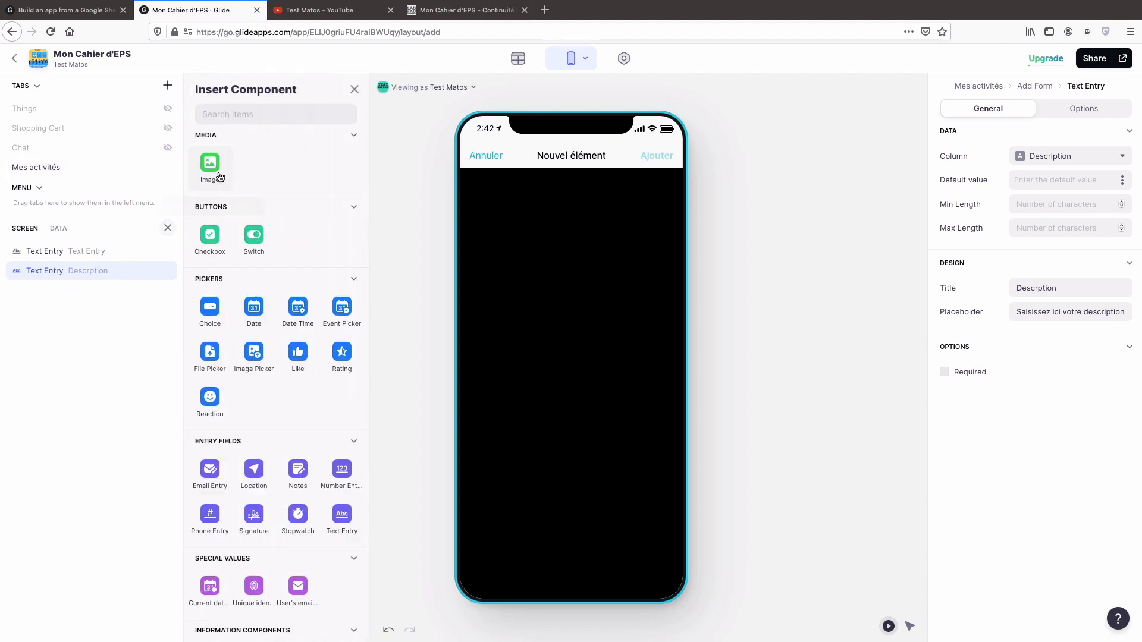
text(tex)
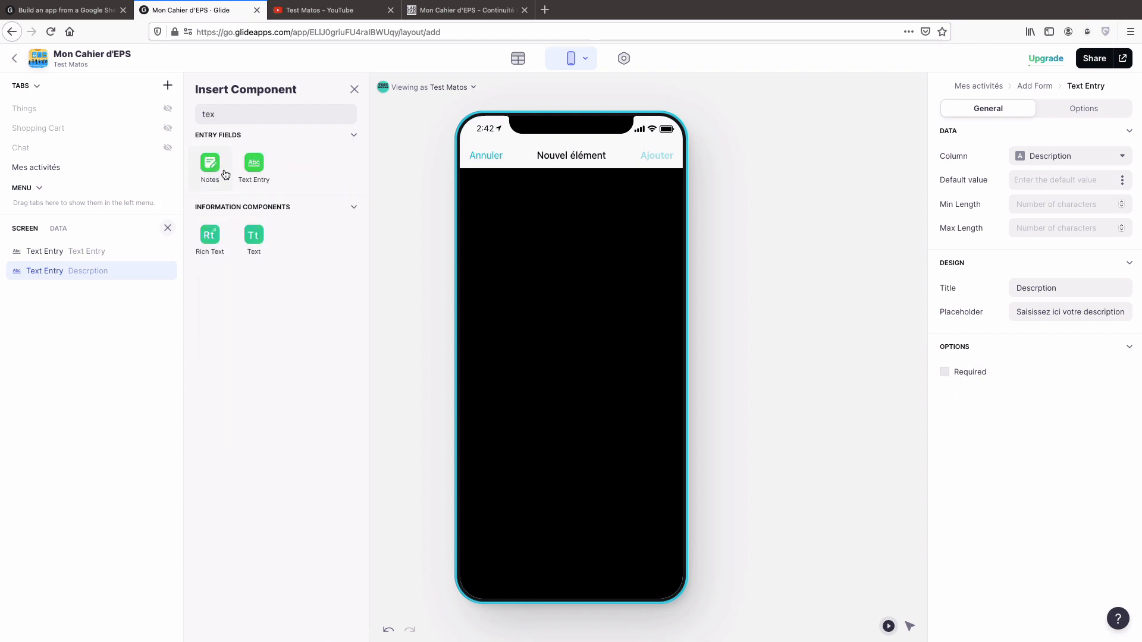
click(254, 164)
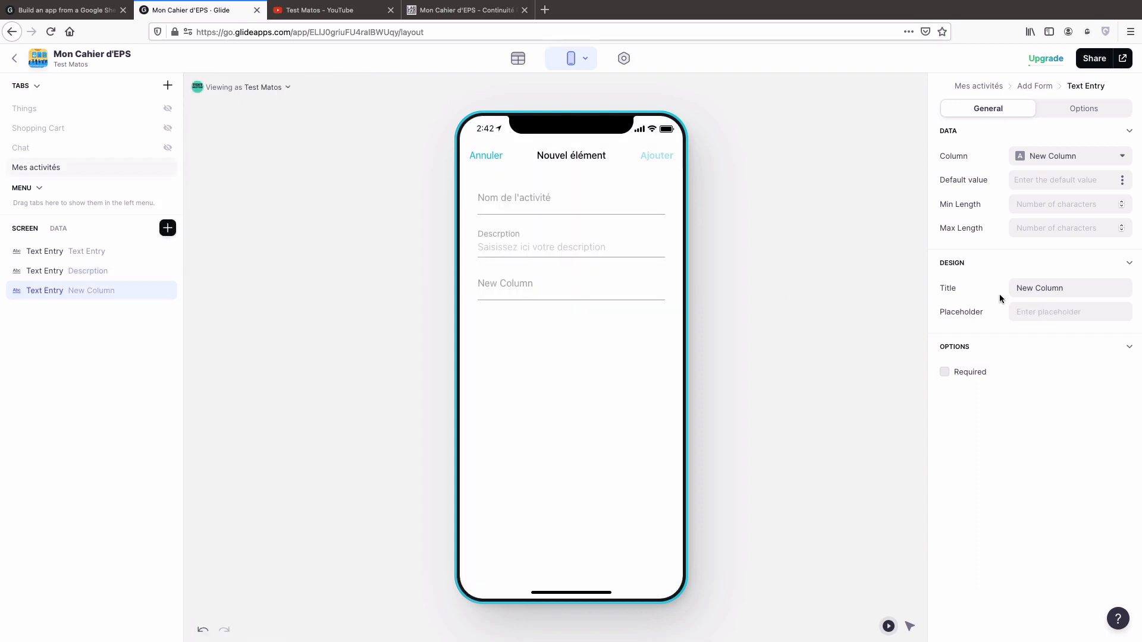
Link the third Text Entry to the image column and title it "Lien vers image"
drag(1089, 288, 994, 289)
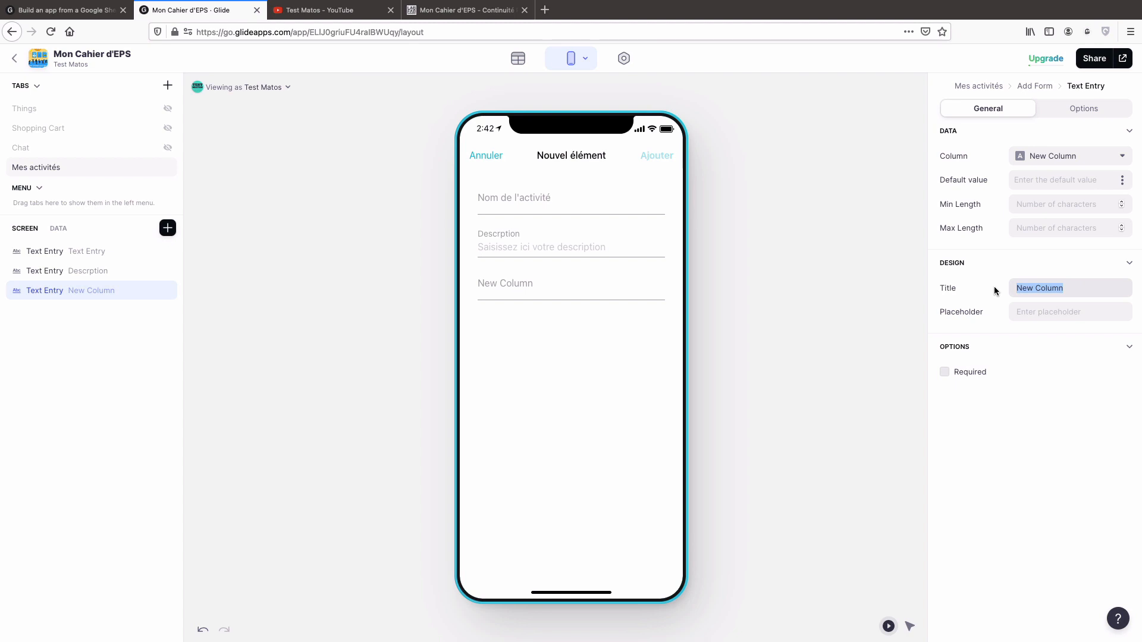
click(1098, 162)
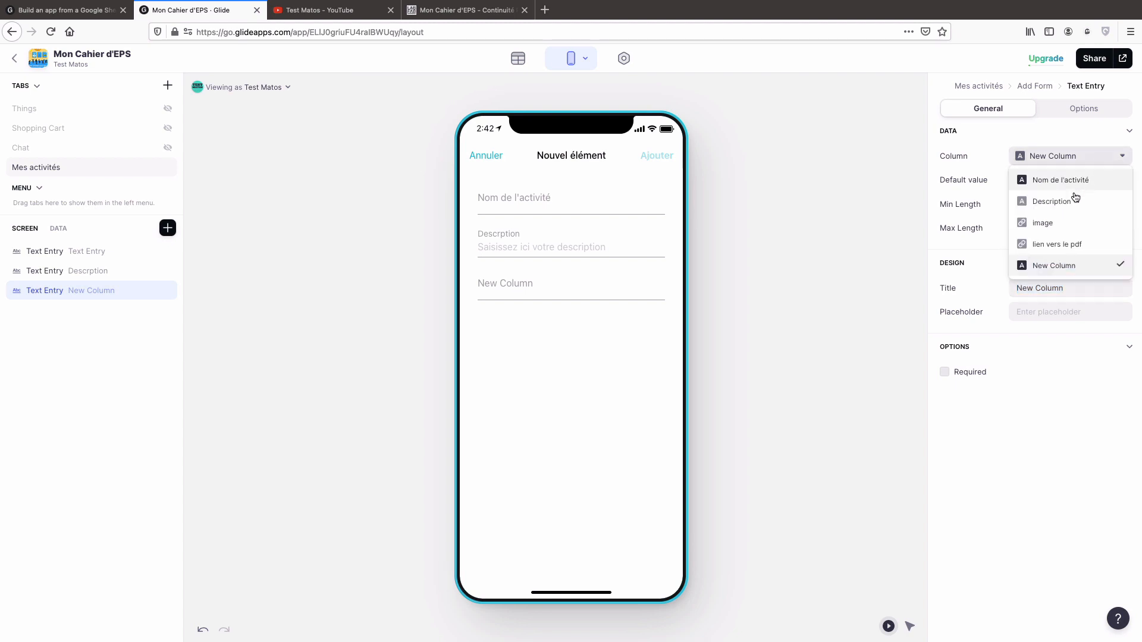
click(1062, 223)
drag(1058, 289, 949, 290)
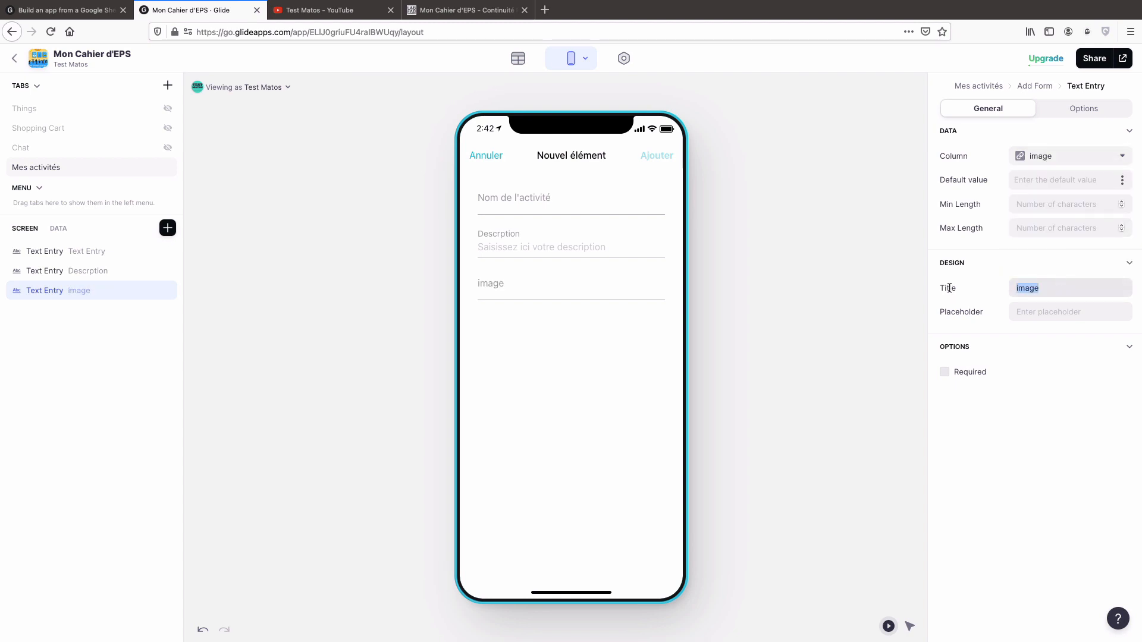
text(Lien vers lmage)
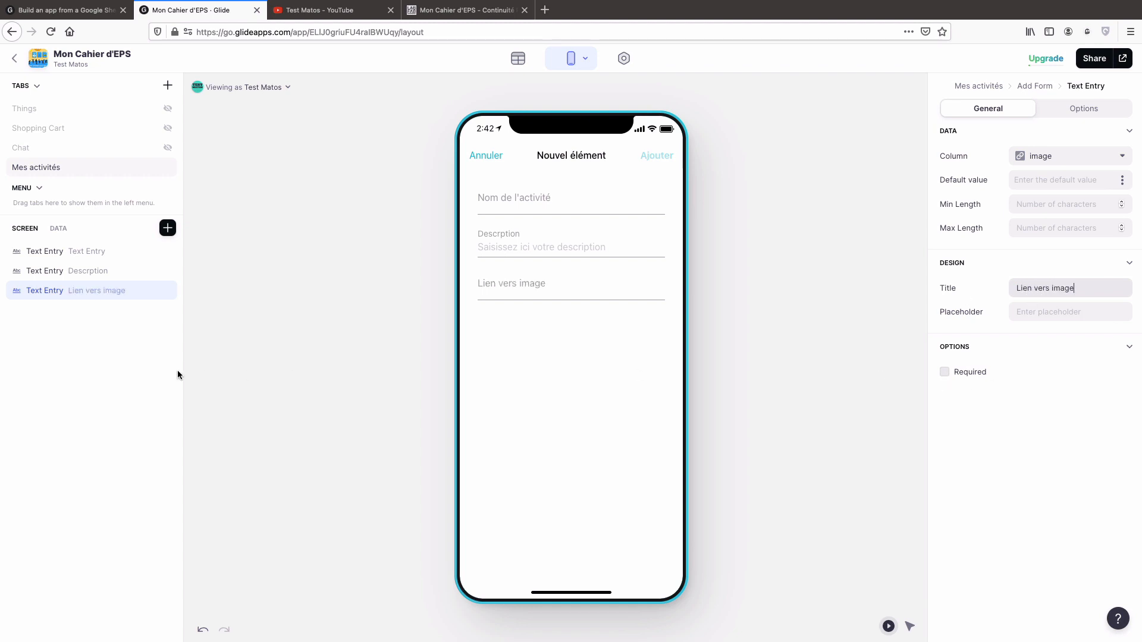
Search the components for text fields and insert a fourth Text Entry below Lien vers image
click(169, 232)
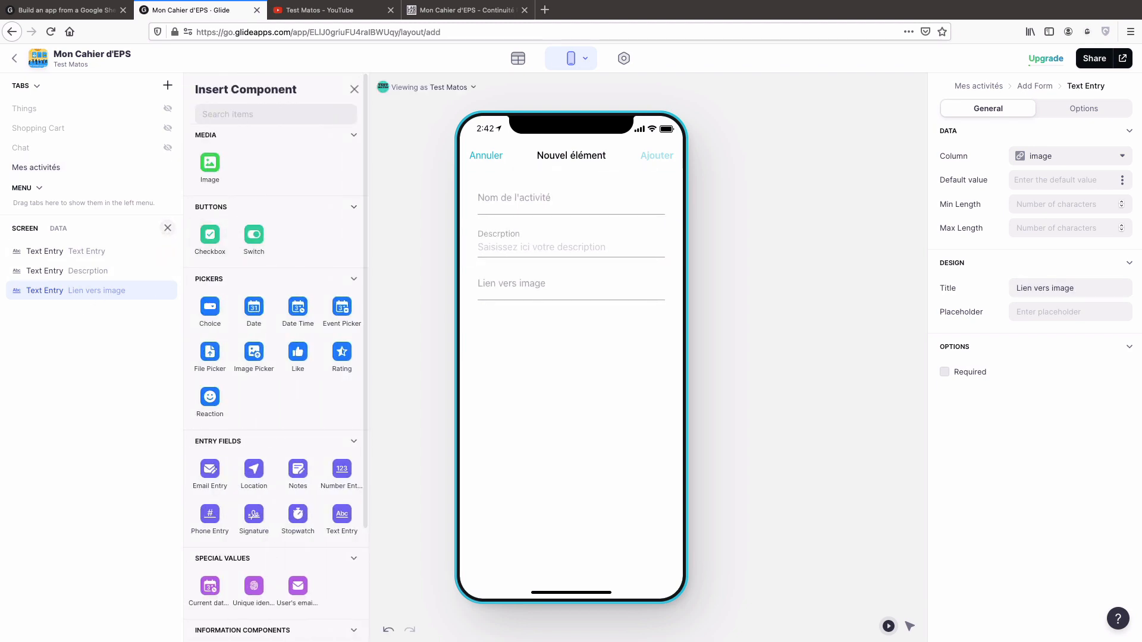
click(236, 116)
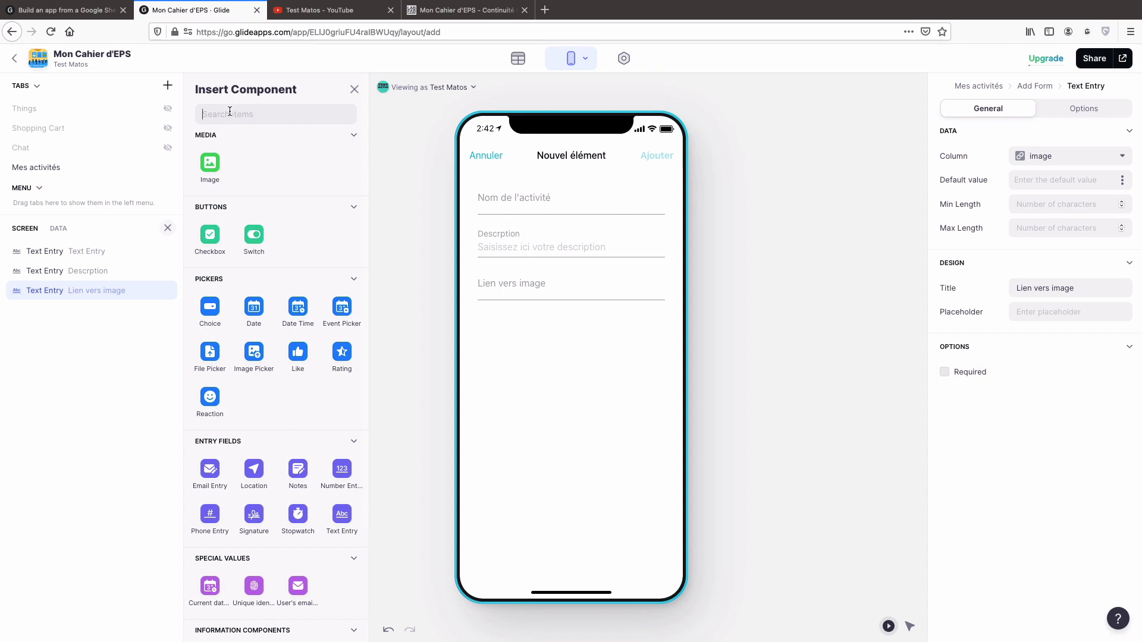
text(te)
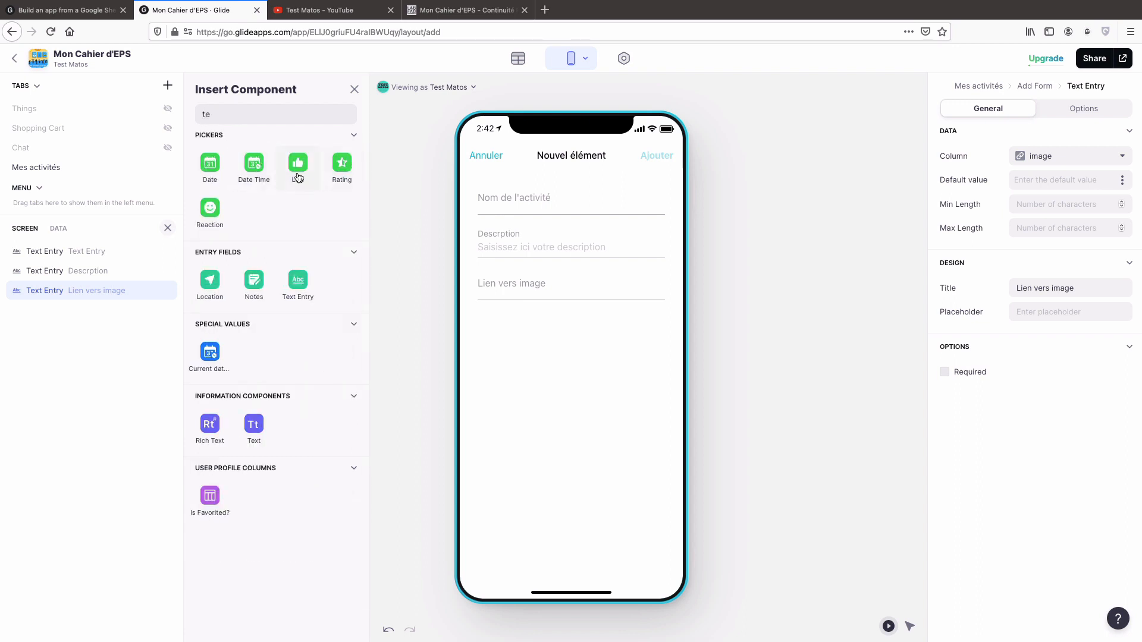
text(xte)
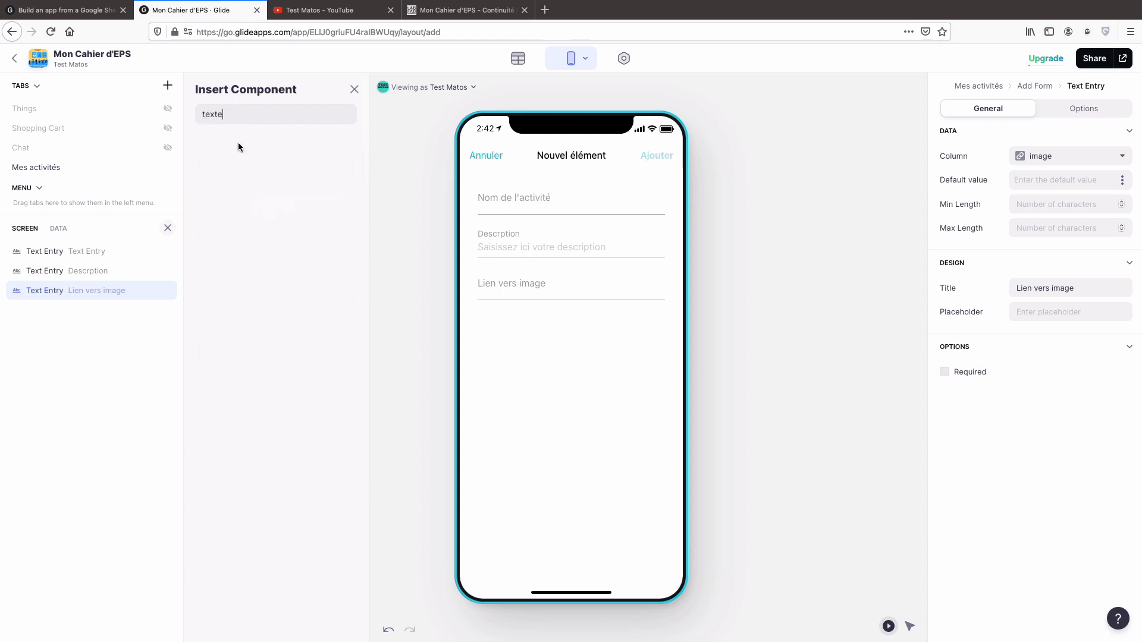
click(254, 166)
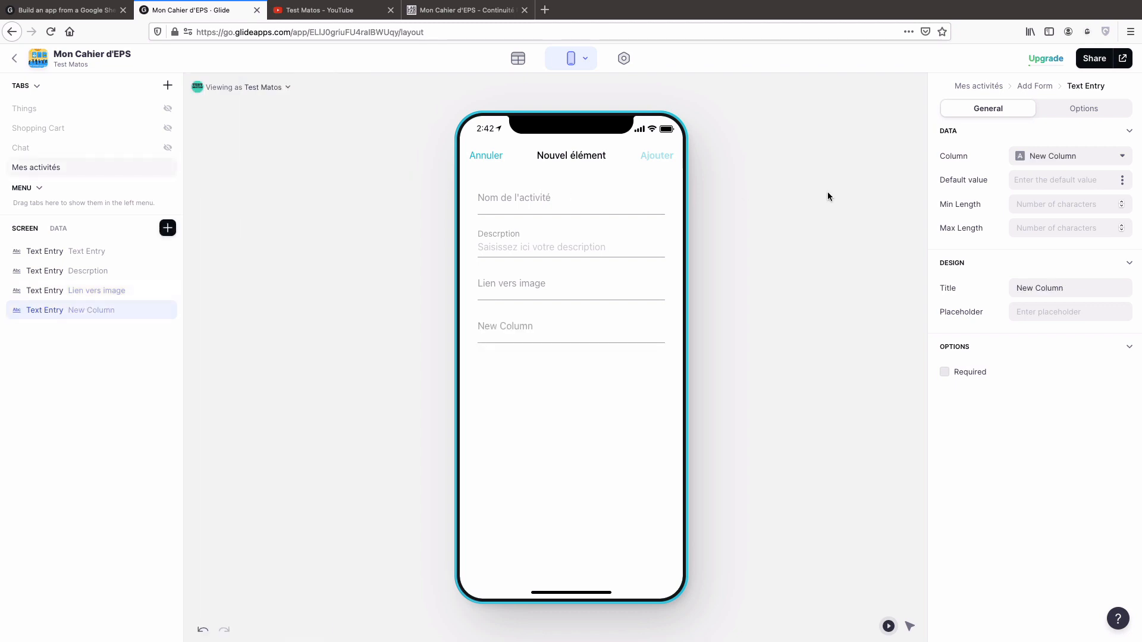
Link the fourth Text Entry to the lien vers le pdf column and capitalize its title as "Lien vers le pdf"
click(1057, 156)
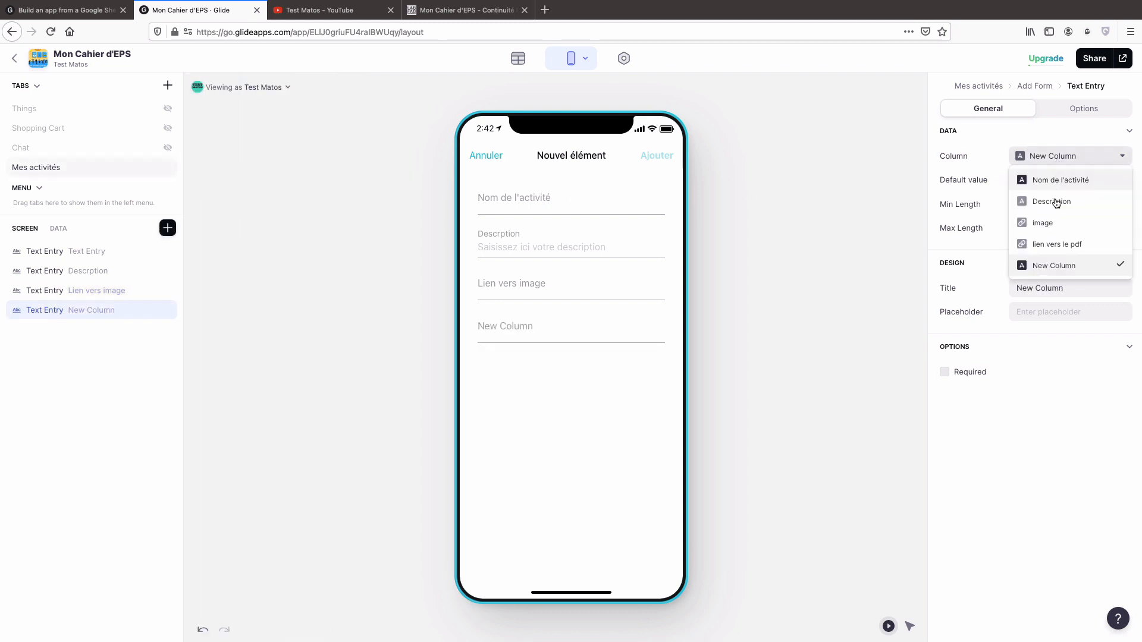
click(1053, 246)
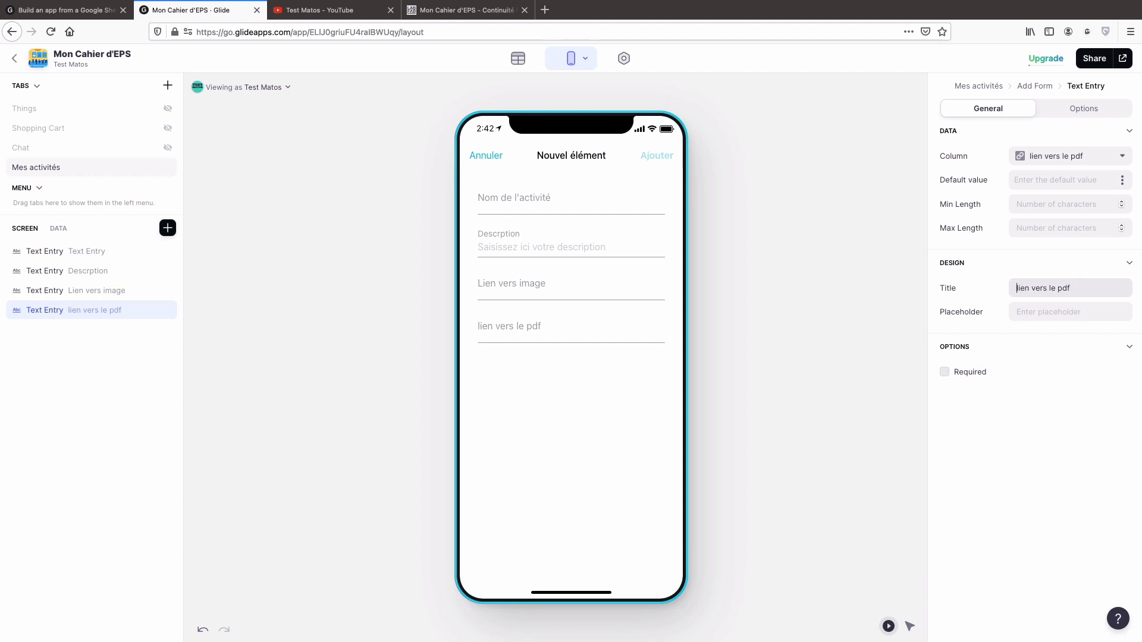
key(BackSpace)
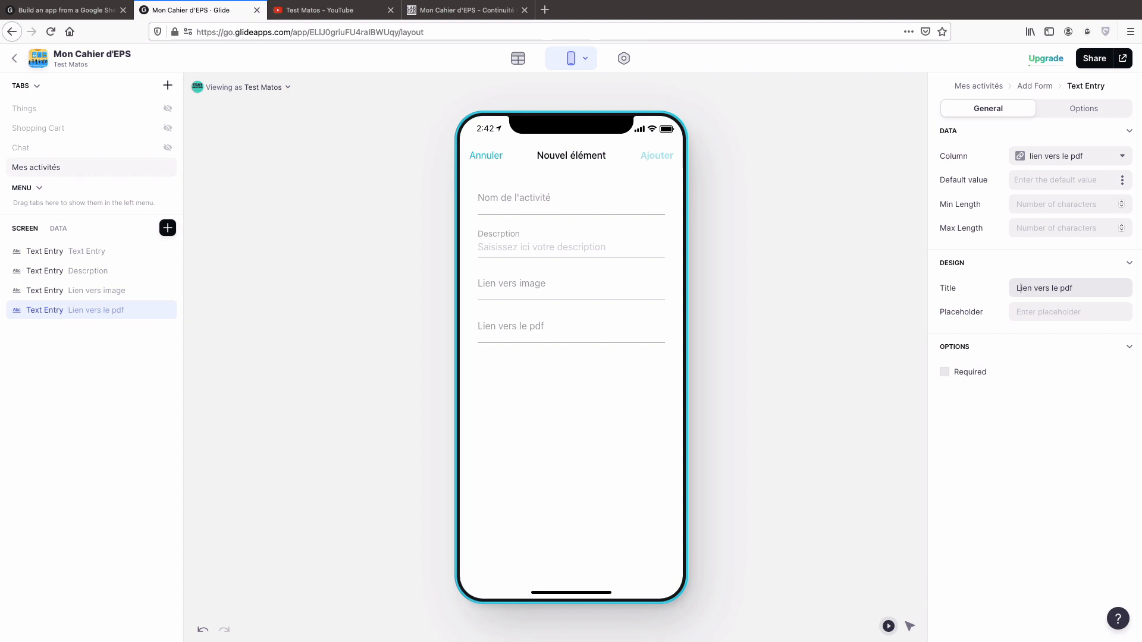
Make the Nom de l'activité entry required and select the Lien vers image entry
click(81, 251)
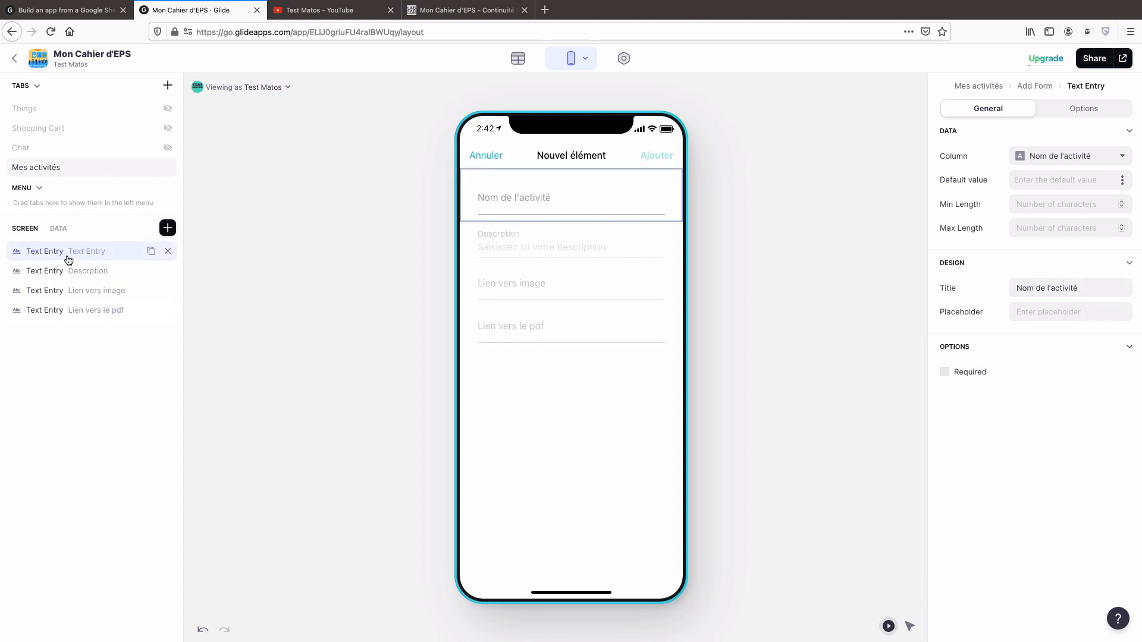
click(944, 372)
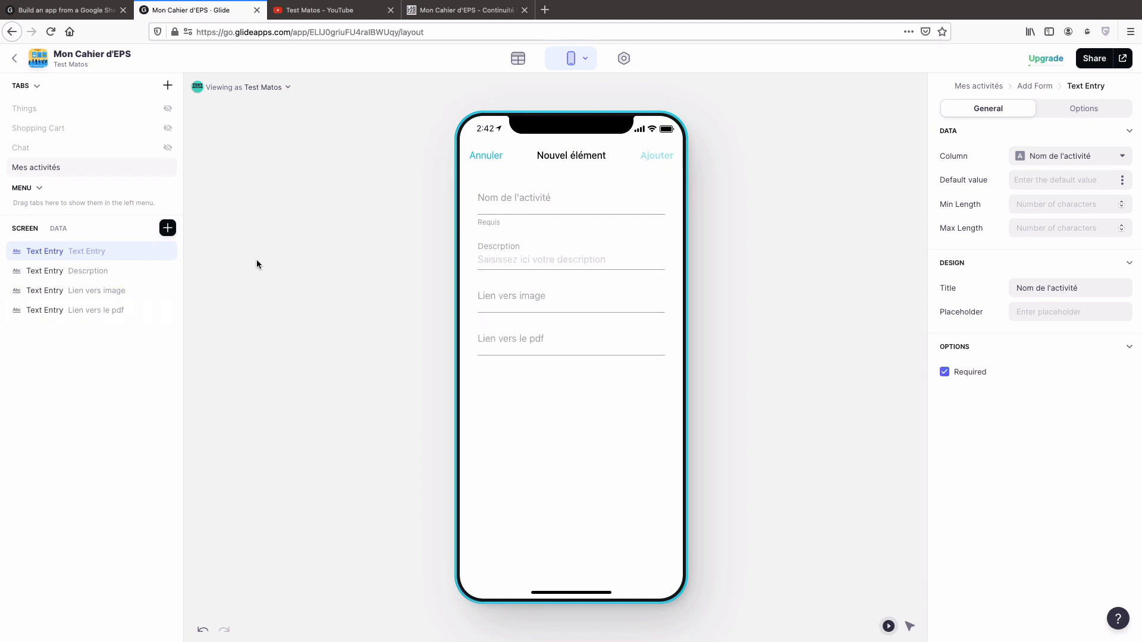
click(58, 291)
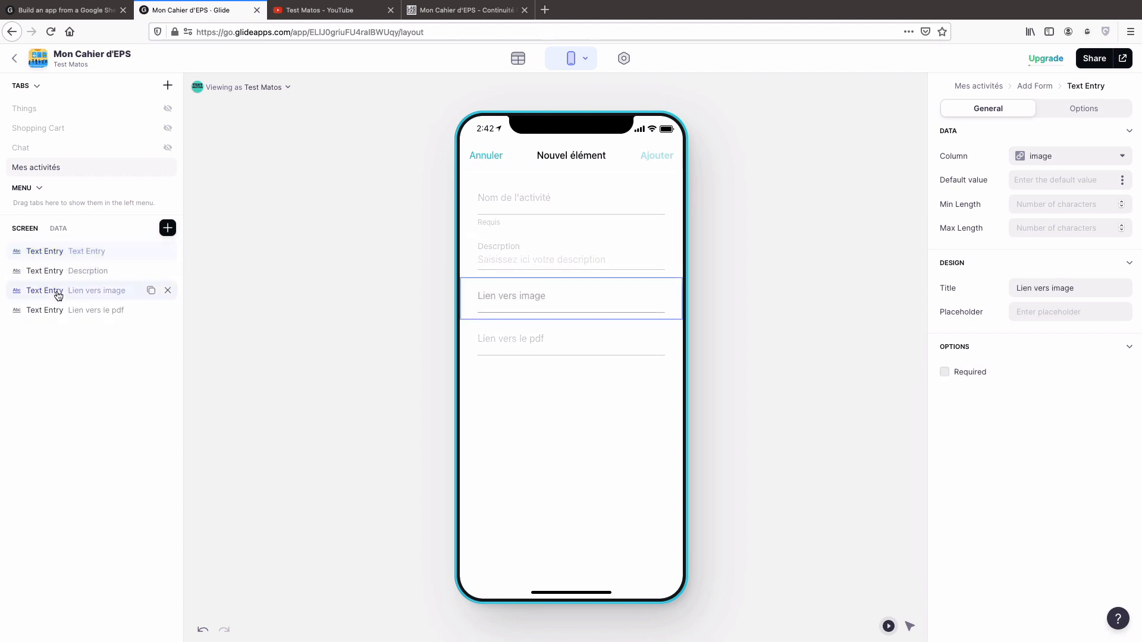
Make the Lien vers image and Lien vers le pdf entries required
click(944, 372)
click(50, 310)
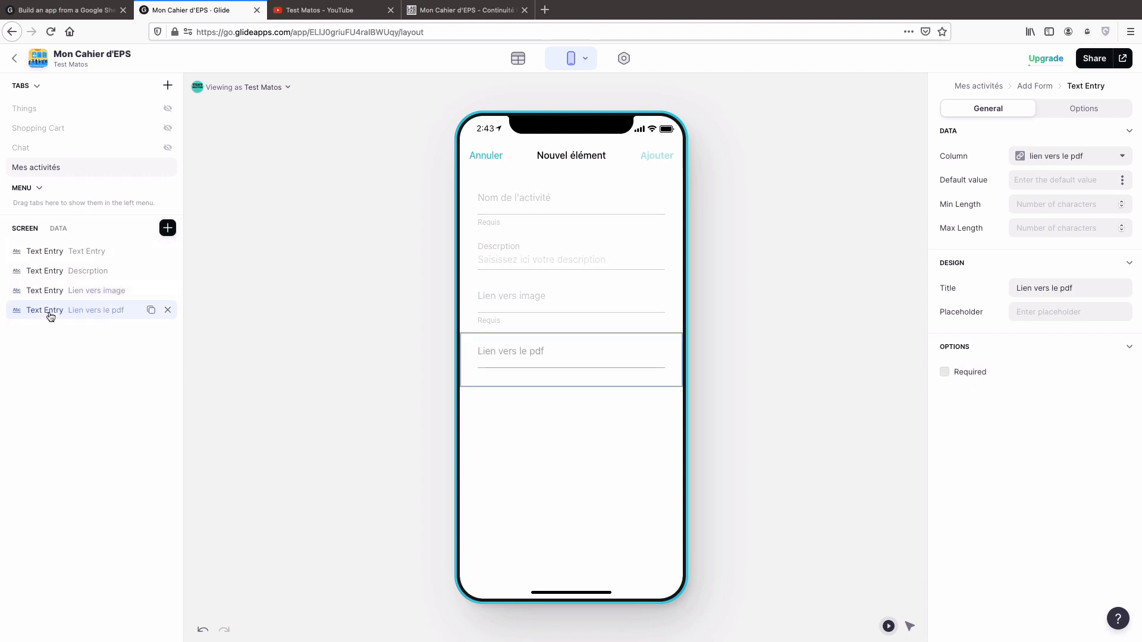
click(945, 374)
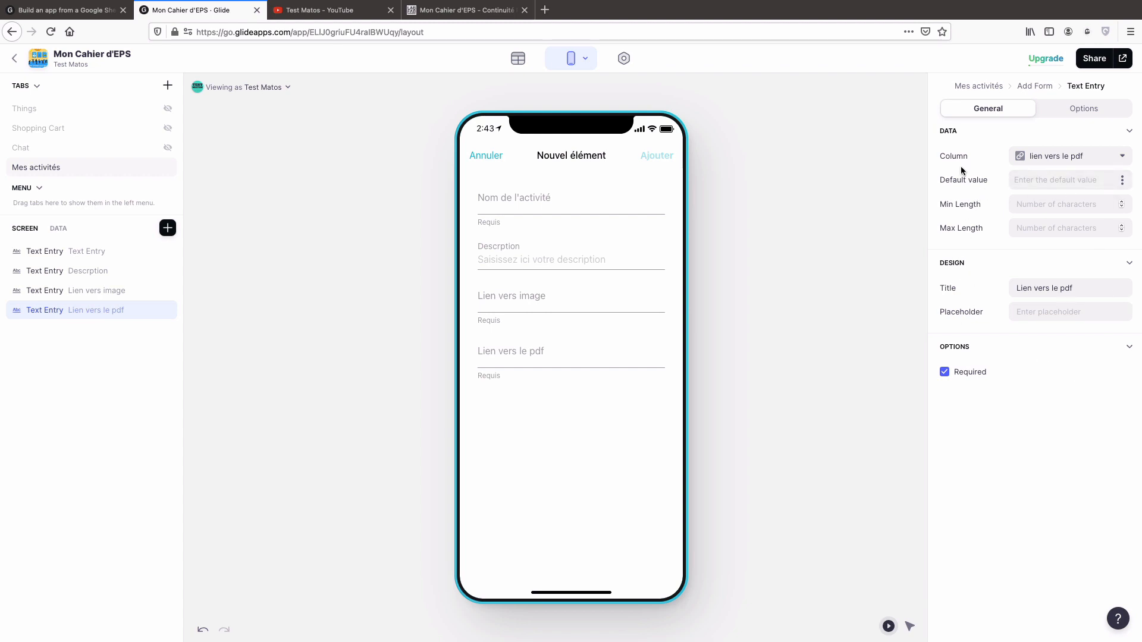
Check the visibility options of the Lien vers le pdf entry and return to the Add Form settings
click(1079, 110)
click(995, 110)
click(1065, 110)
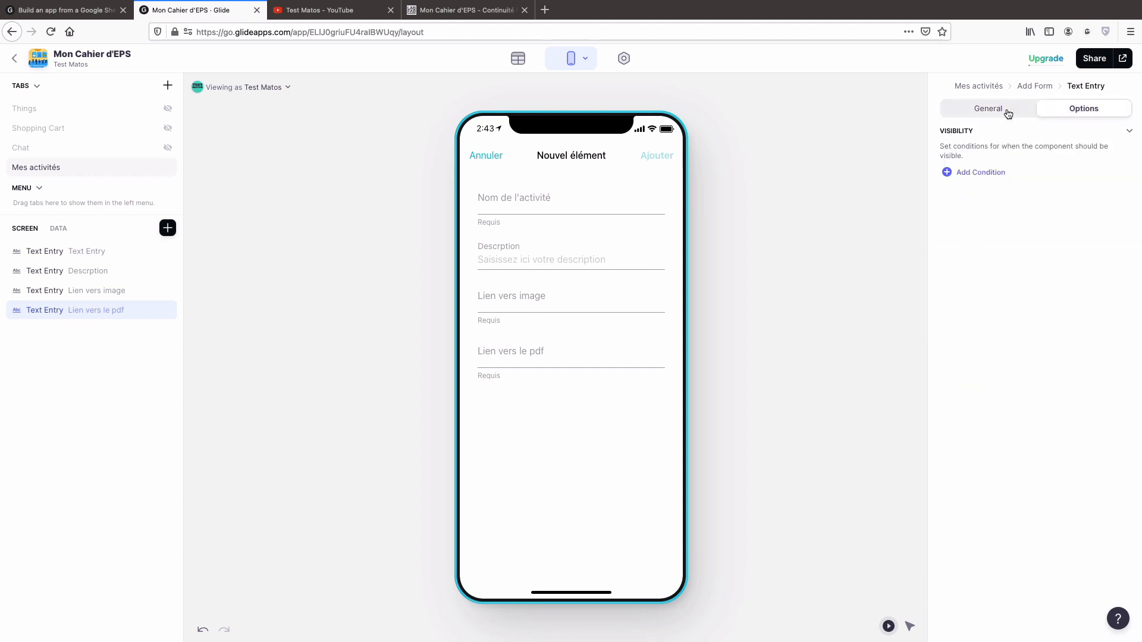
click(1006, 110)
click(415, 221)
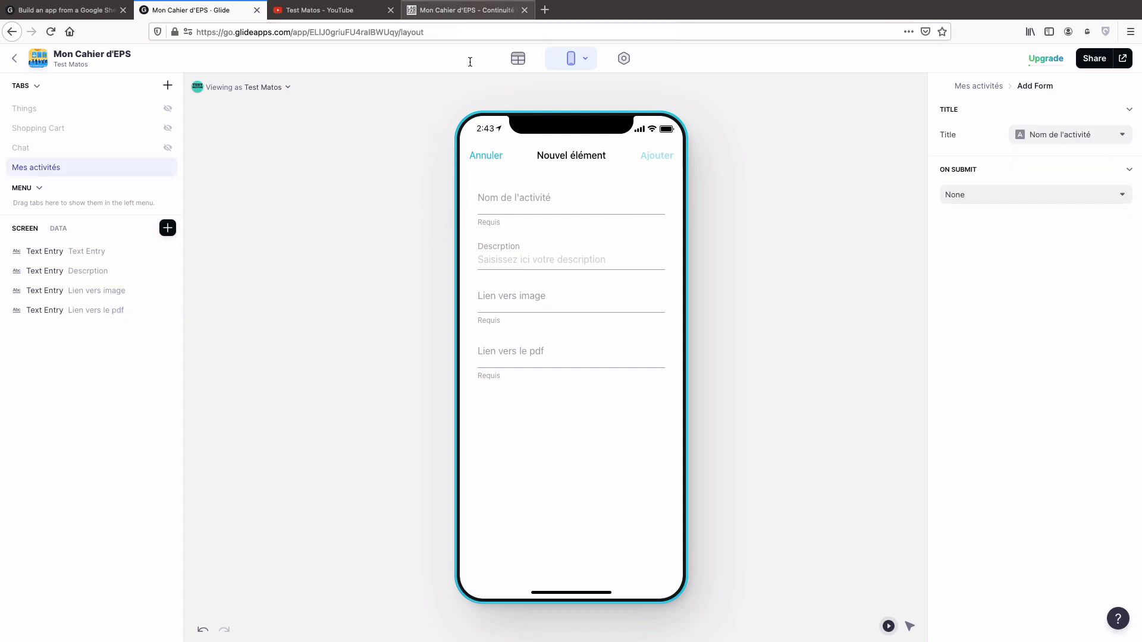
Enter "Activité N°4" as the activity name in the previewed form, leaving the description empty
click(494, 208)
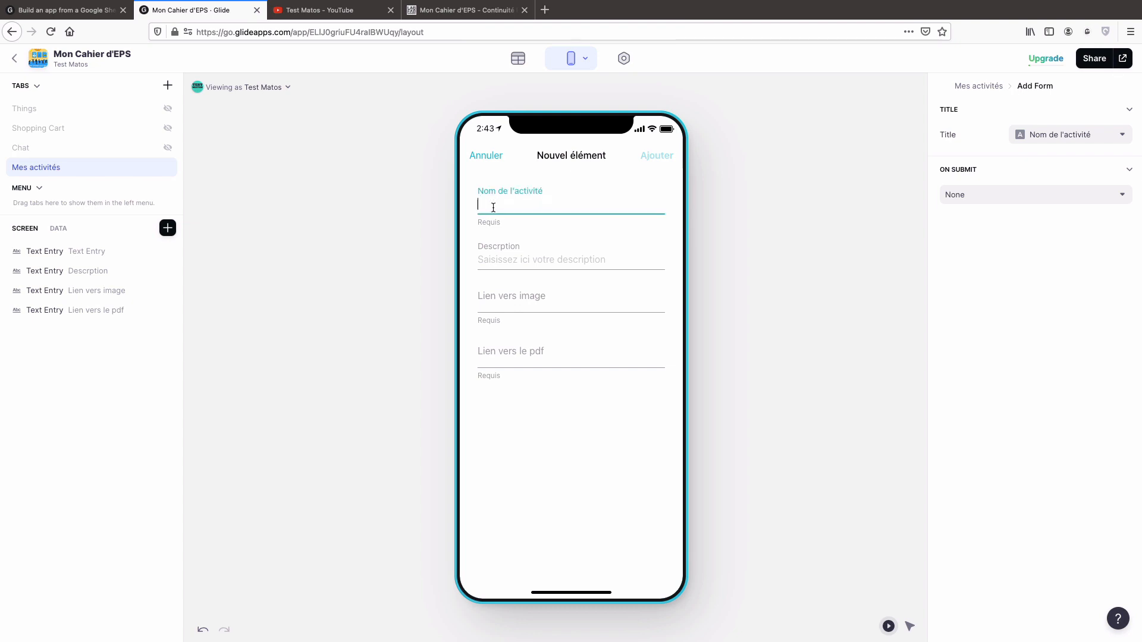
text(Activité N°4)
click(498, 259)
Copy the Activité N°4 image address from the labfabexperience.fr page into the form's Lien vers image field
click(526, 301)
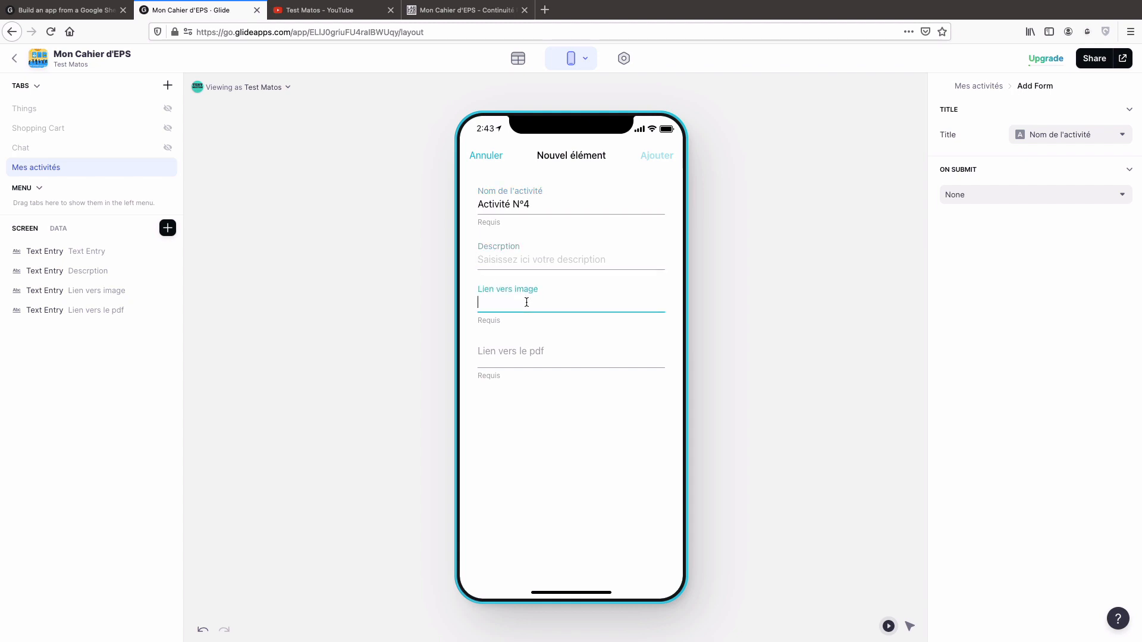
click(461, 11)
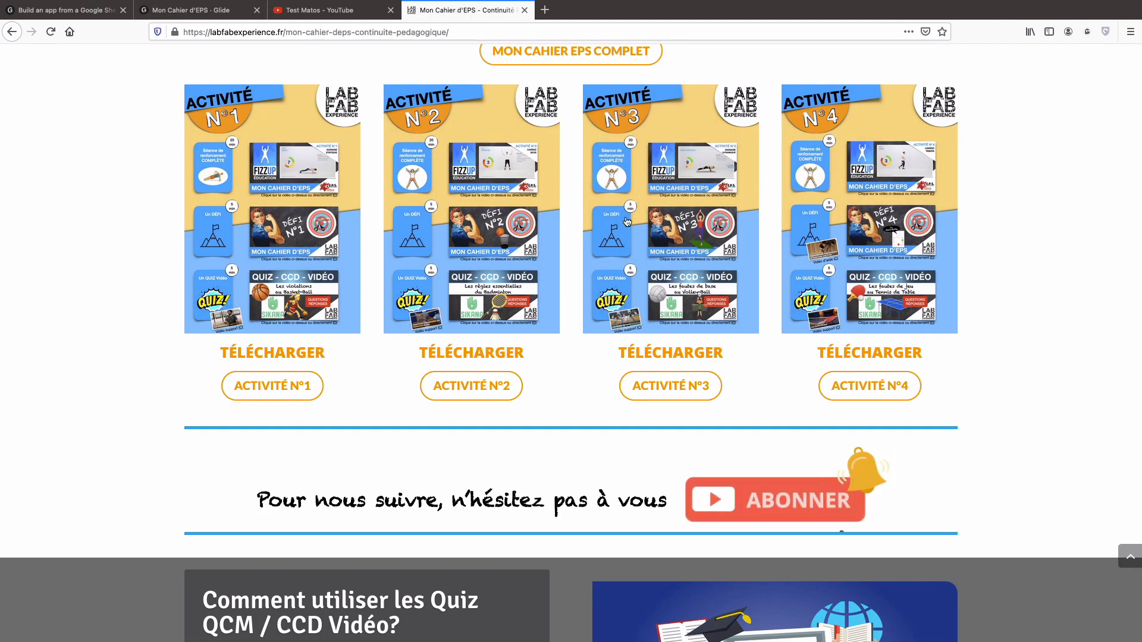
right_click(869, 201)
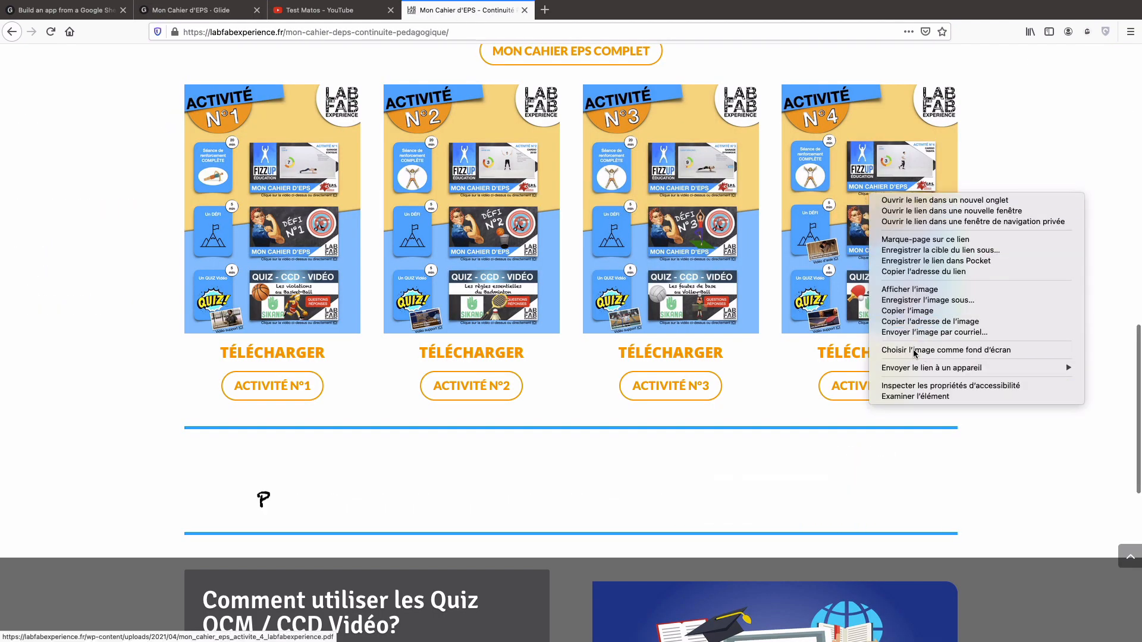
click(917, 324)
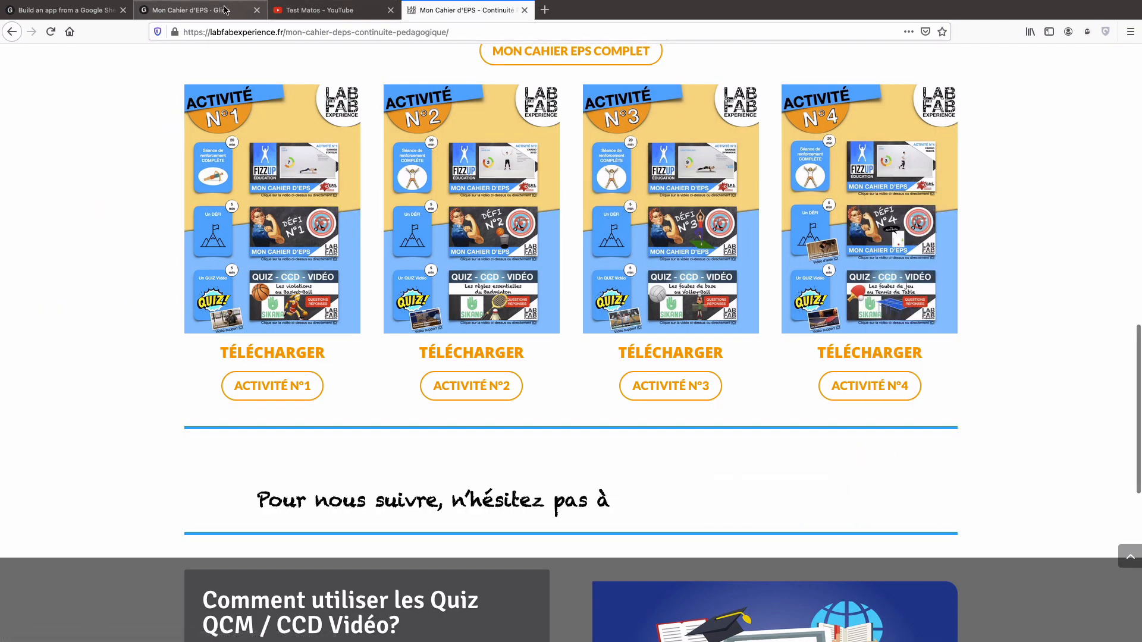
click(190, 10)
key(ctrl+v)
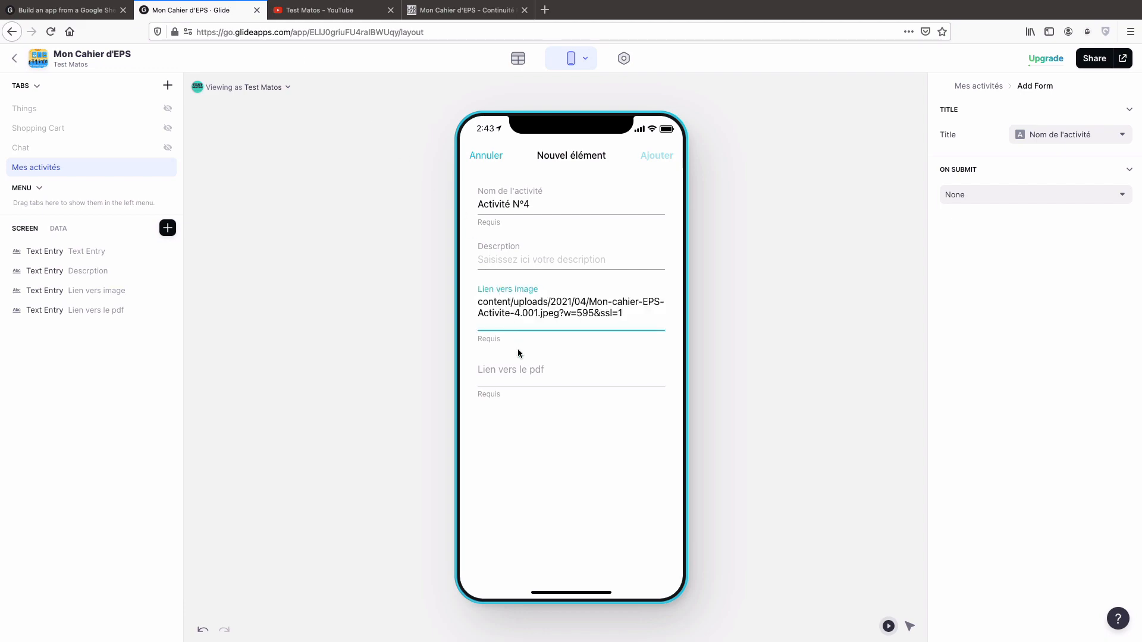
Copy the Activité N°4 PDF link address from the labfabexperience.fr page into Lien vers le pdf and submit the new item
click(518, 372)
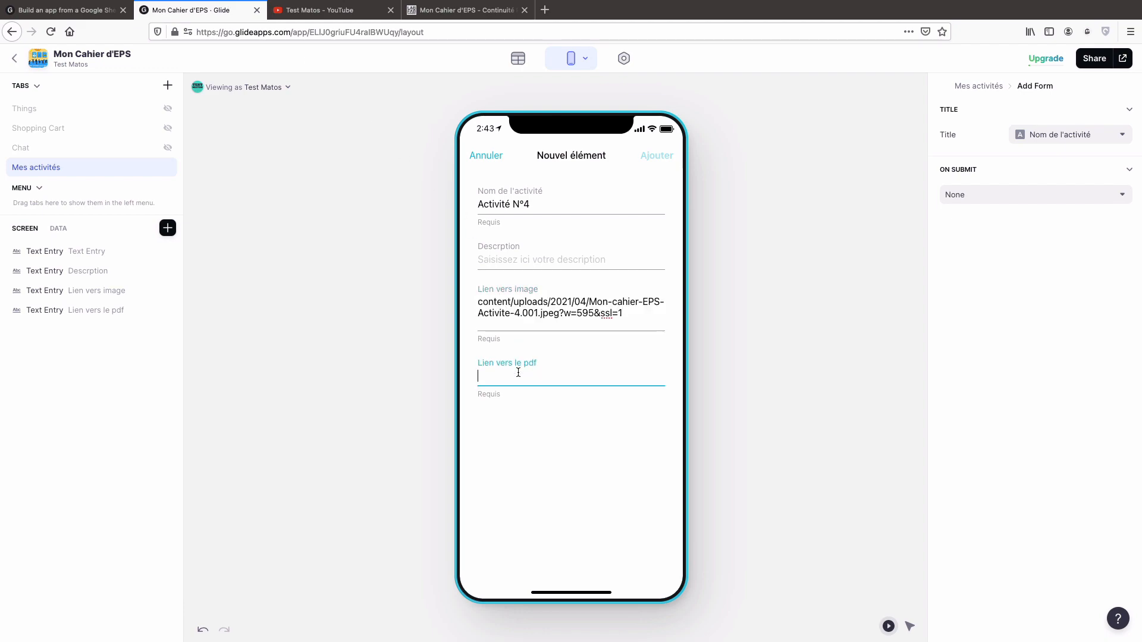
click(466, 10)
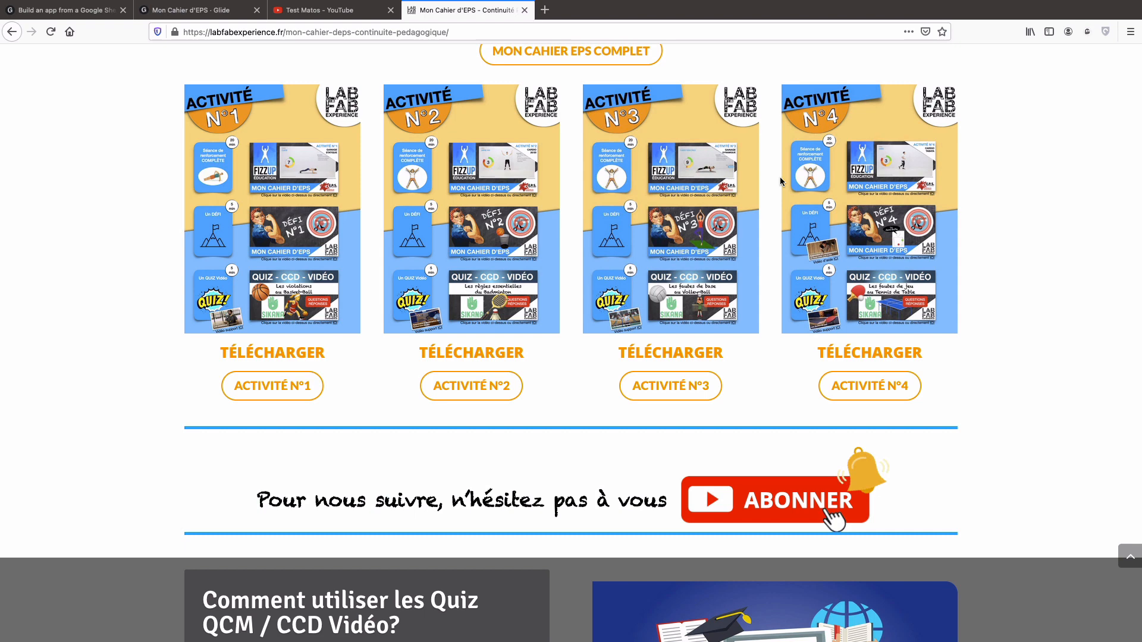
right_click(813, 192)
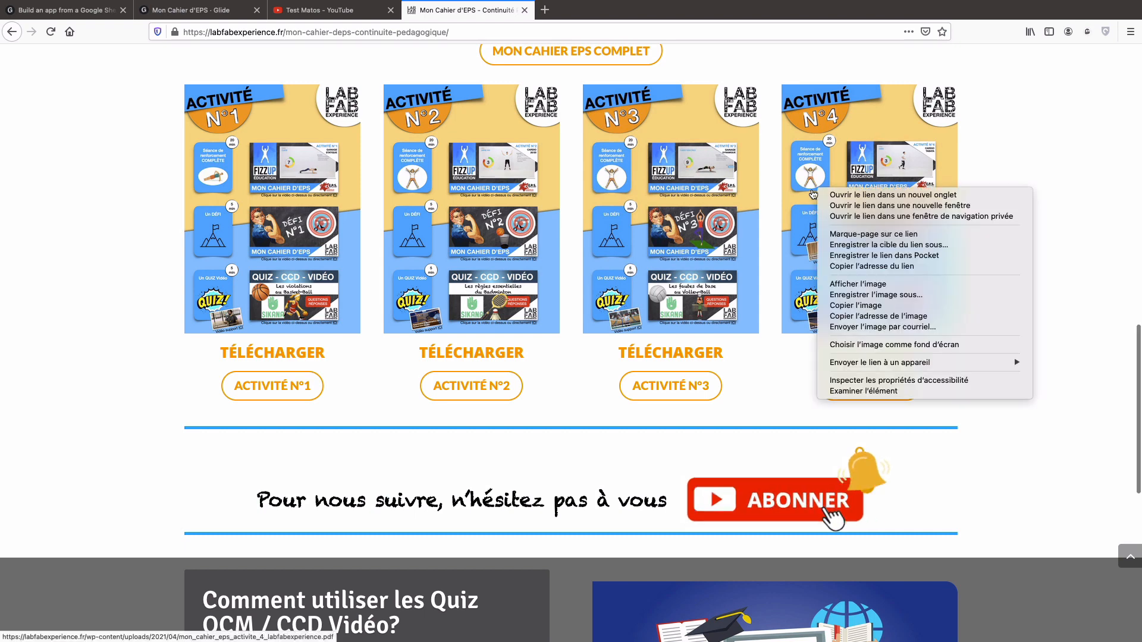
click(886, 266)
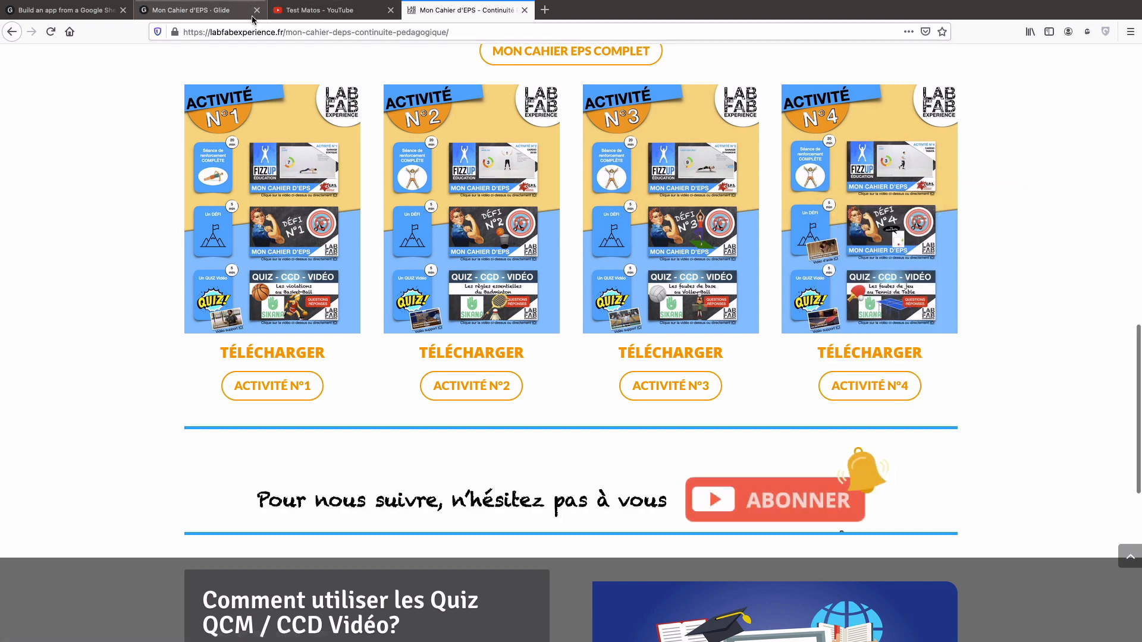
click(191, 10)
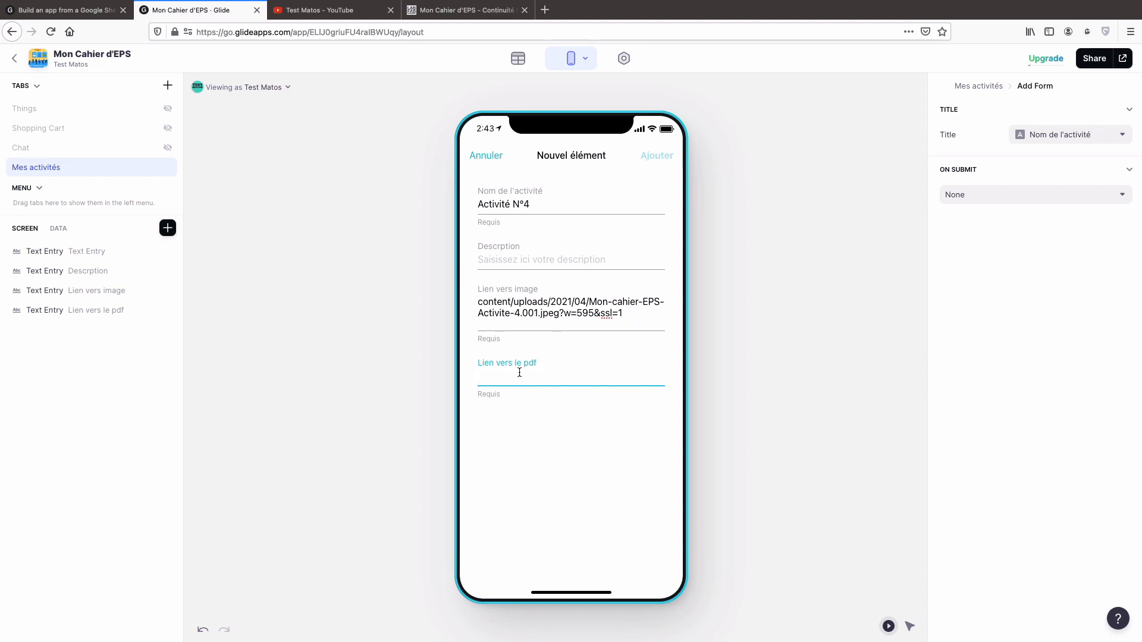
key(ctrl+v)
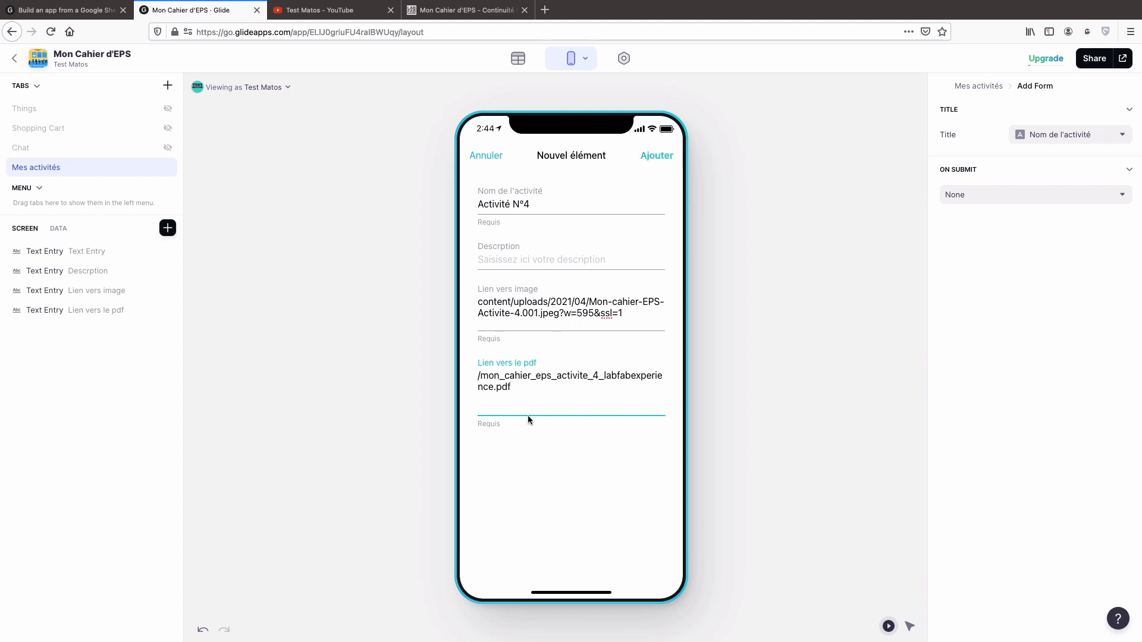
scroll(528, 416, left, 1)
click(655, 156)
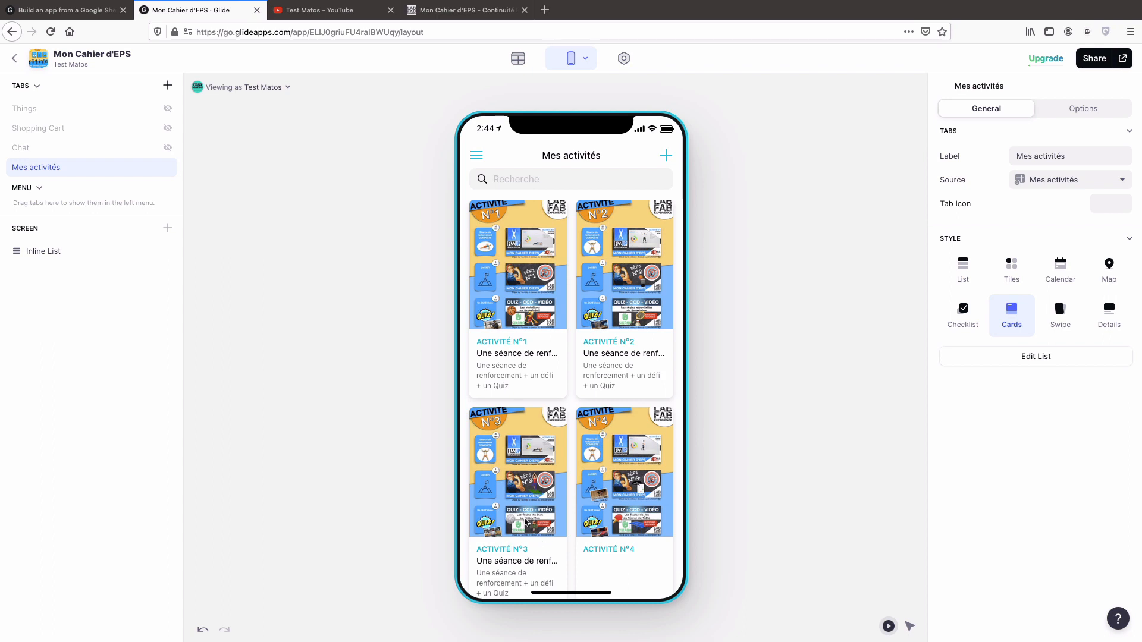
Open the PDF from the new Activité N°4 card, look through its pages and return to the Glide editor
scroll(502, 491, down, 1)
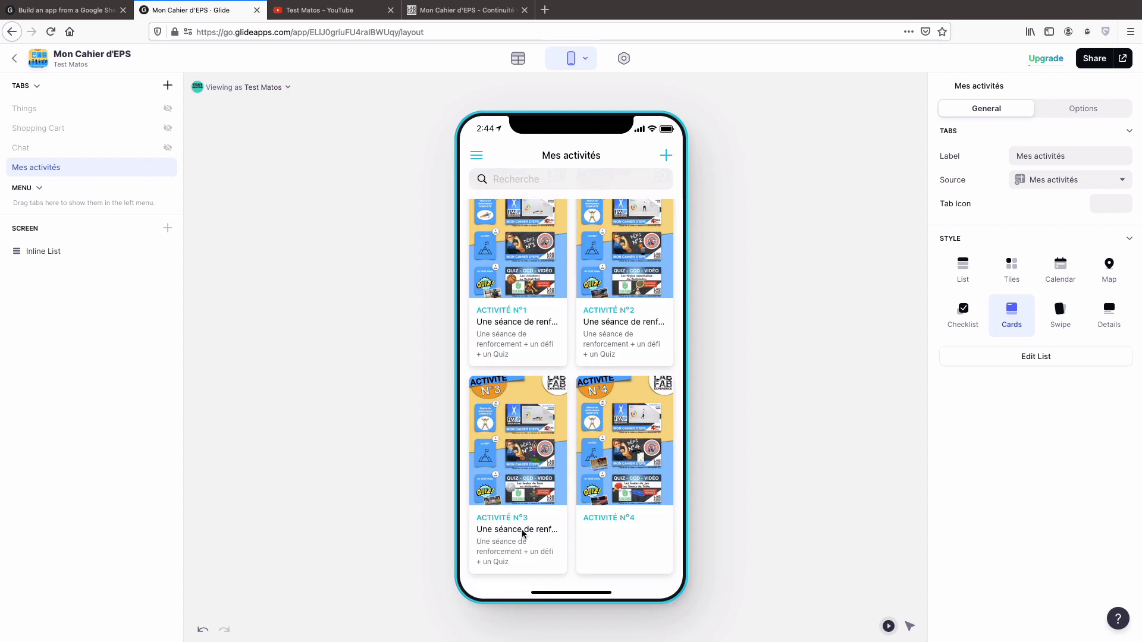
click(616, 521)
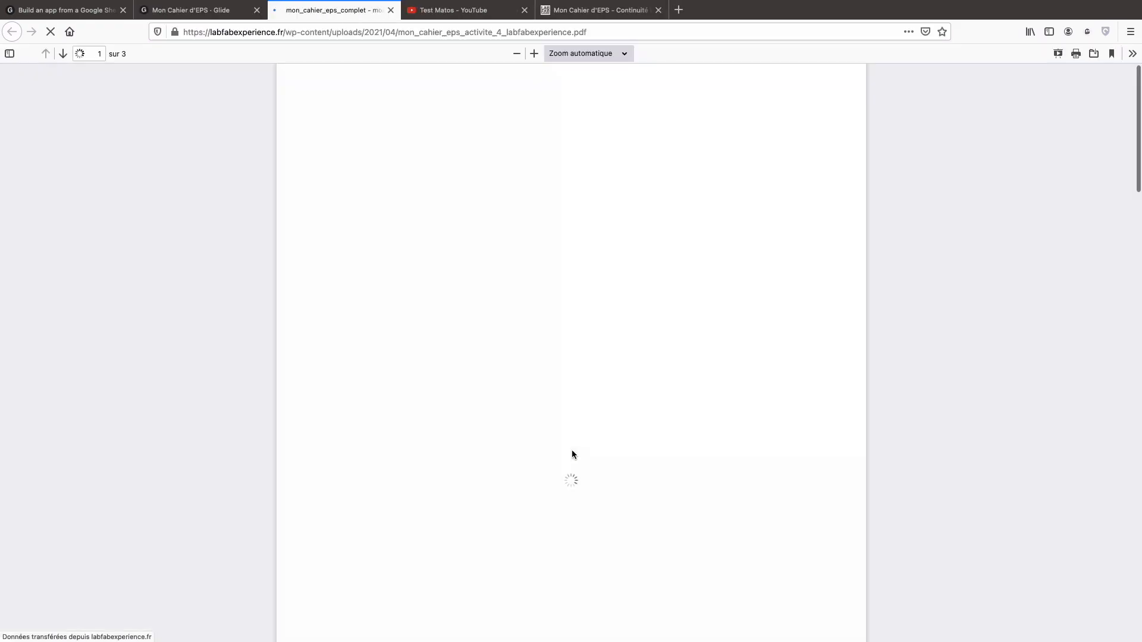
scroll(567, 449, down, 20)
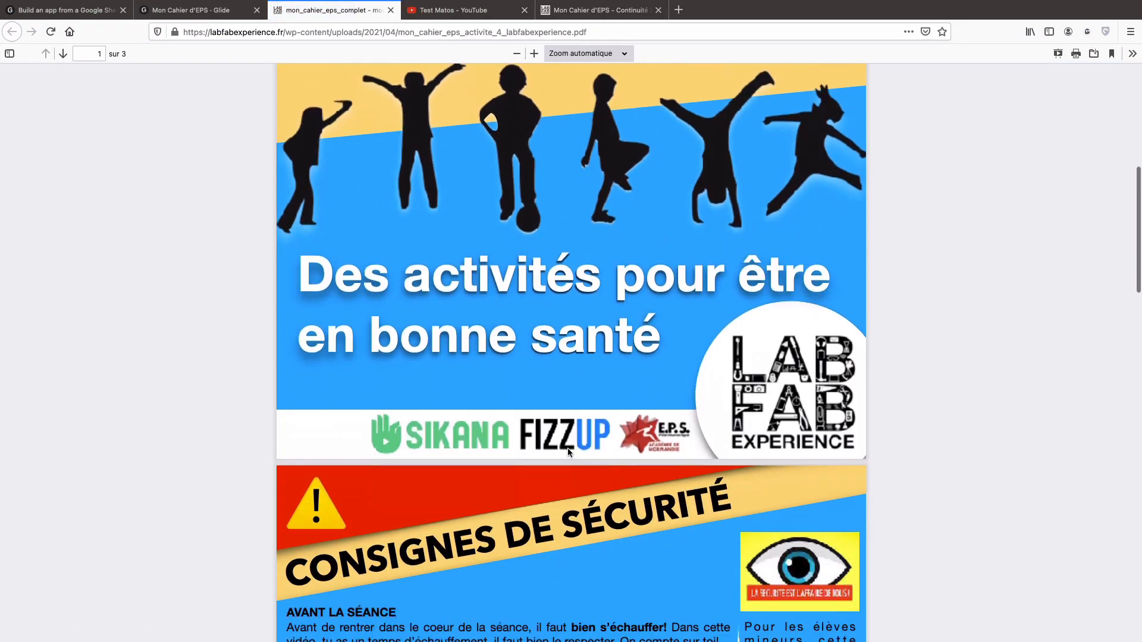
scroll(568, 450, down, 5)
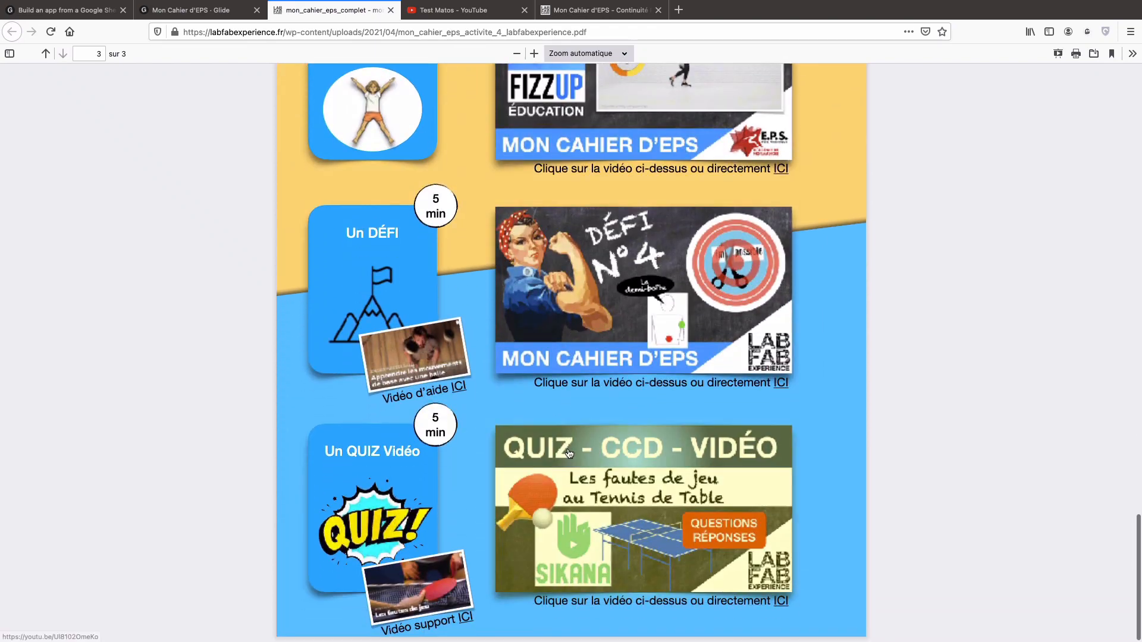
click(226, 11)
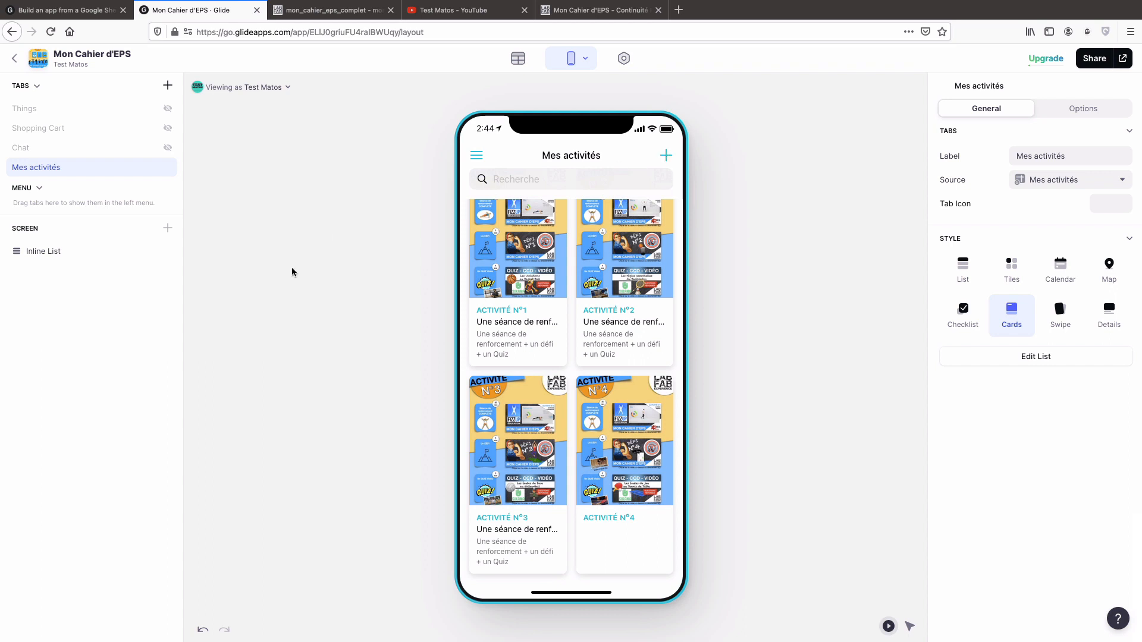
Reopen the add form, make the Descrption entry required and cancel the blank item to return to the activity list
click(53, 256)
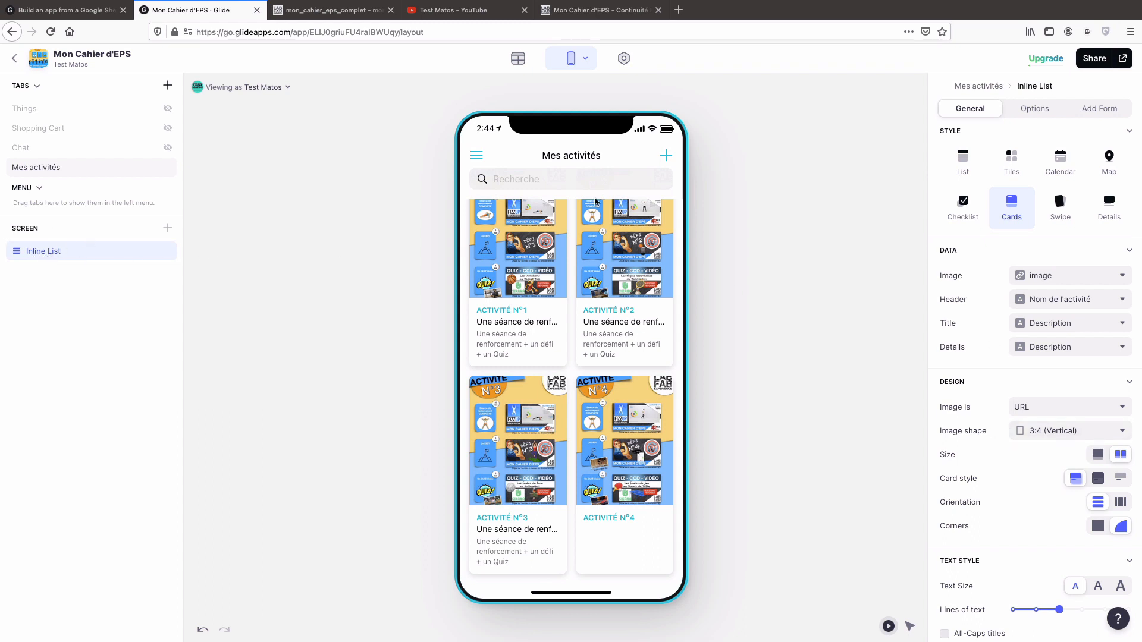
click(665, 157)
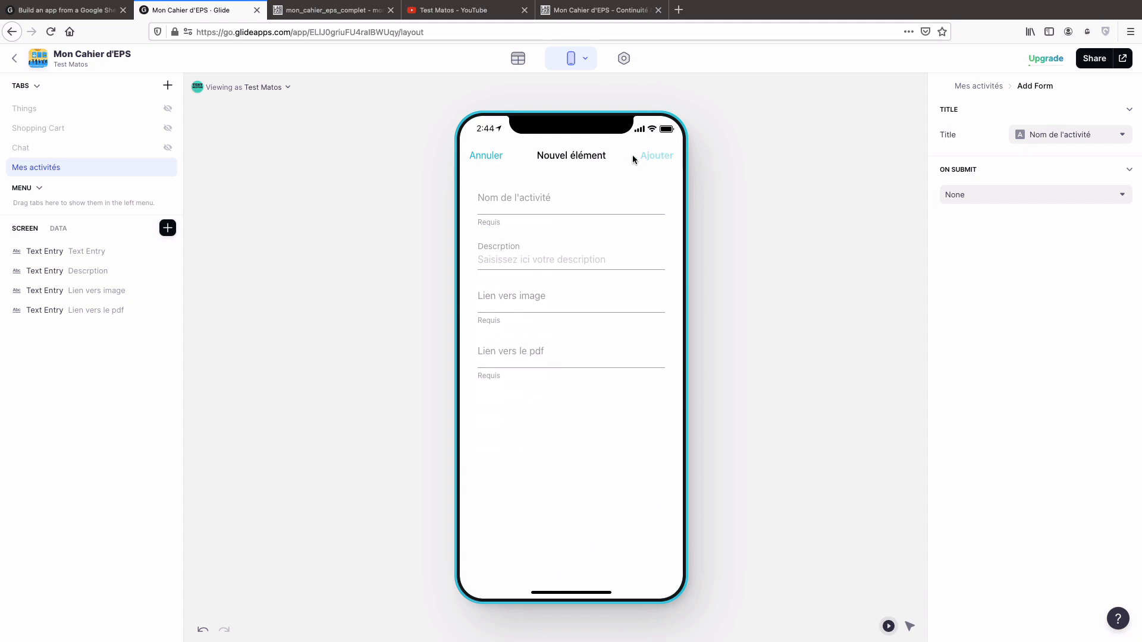
click(41, 289)
click(45, 276)
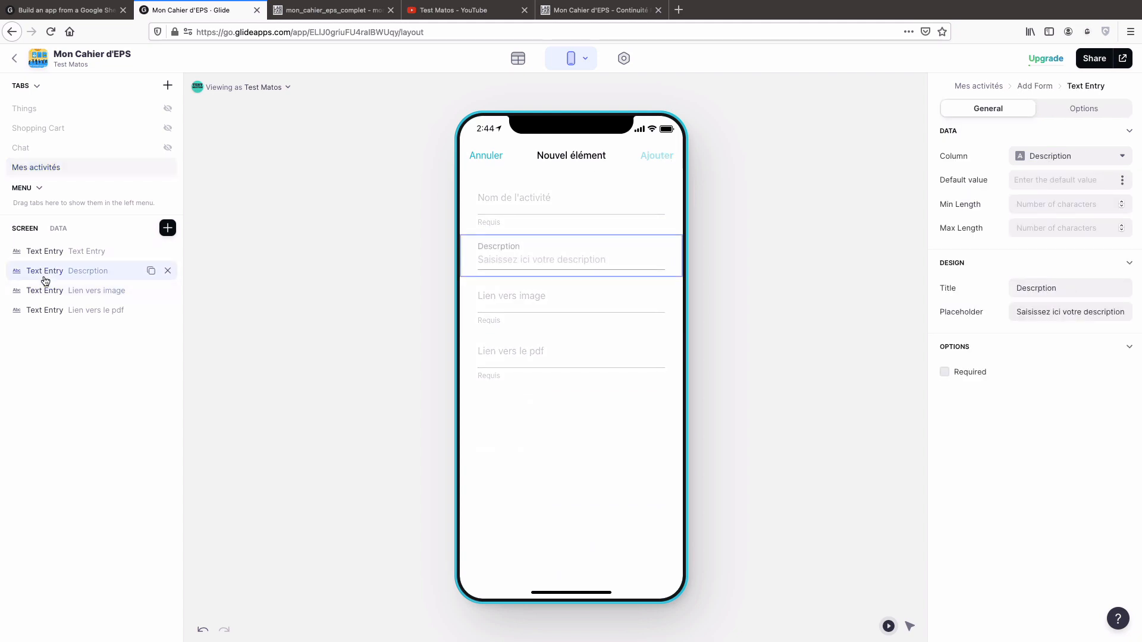
click(984, 375)
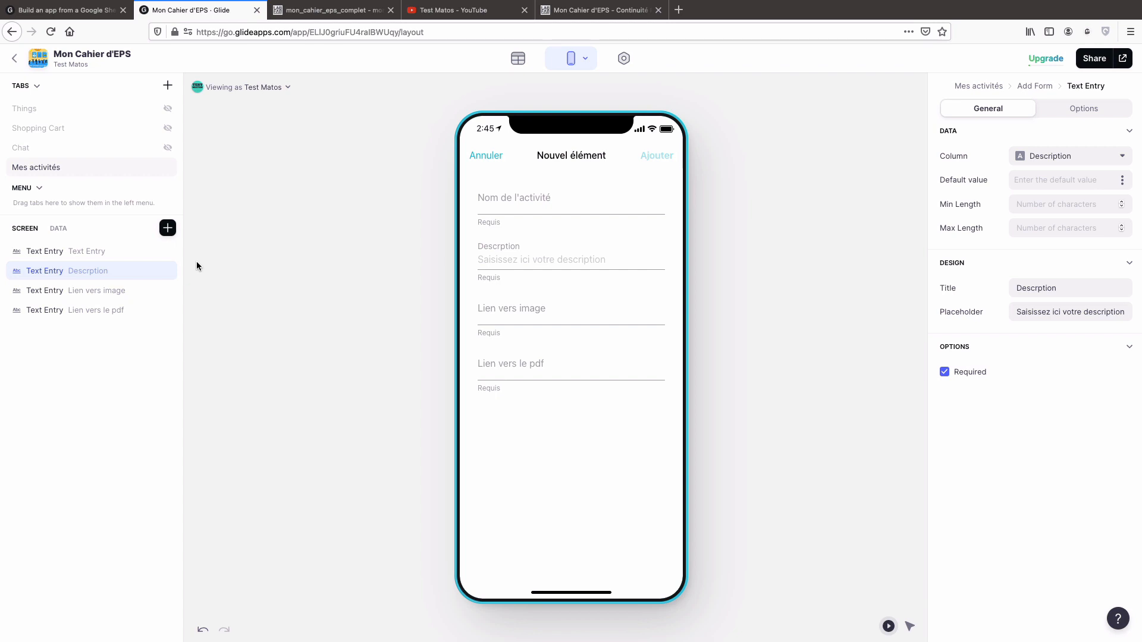
click(482, 157)
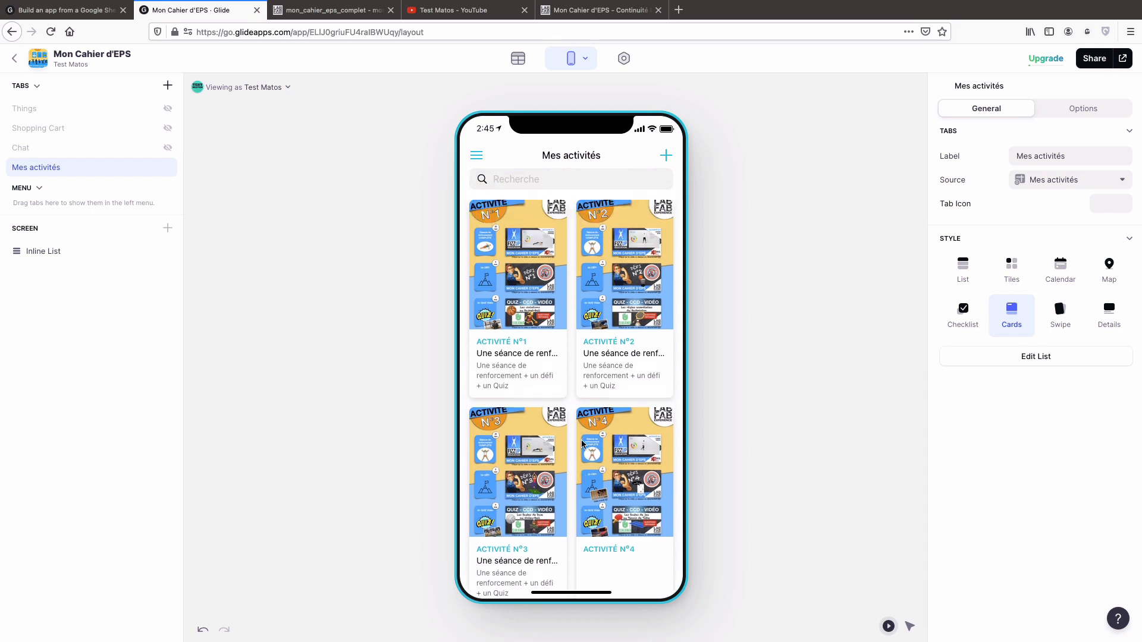
scroll(568, 433, down, 1)
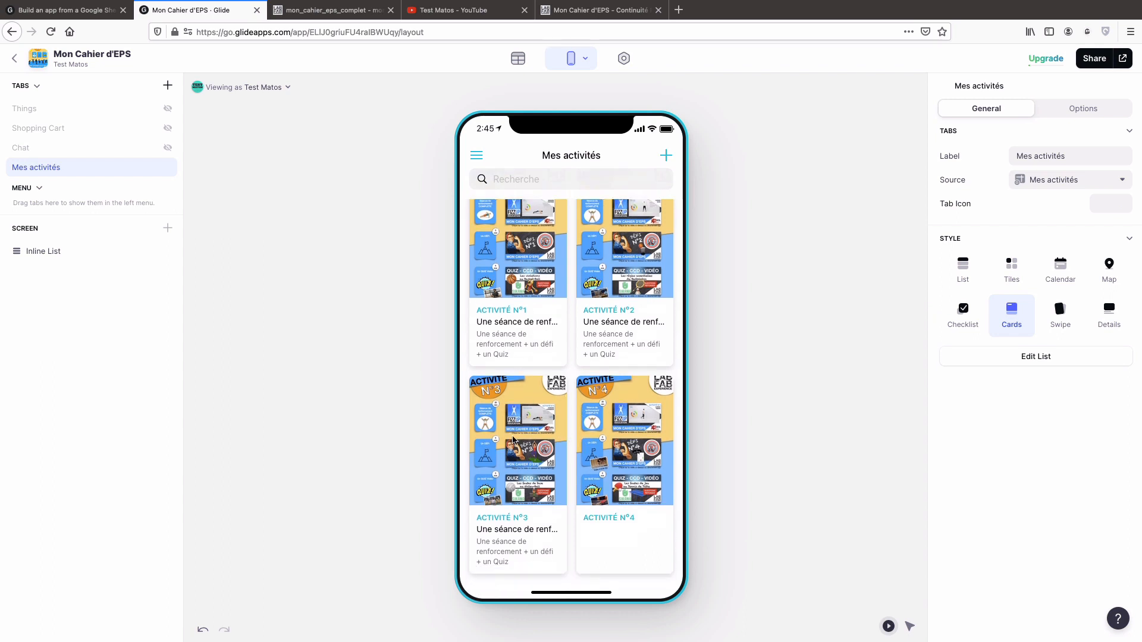